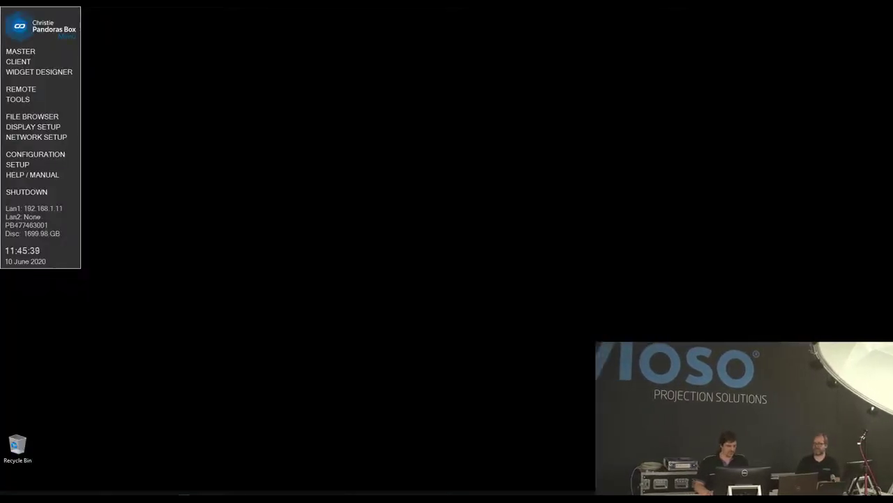
Switch to the Vioso Calibration folder in File Explorer and select the exported .x mesh file for Display1 on 192.168.1.21
key("alt+Tab")
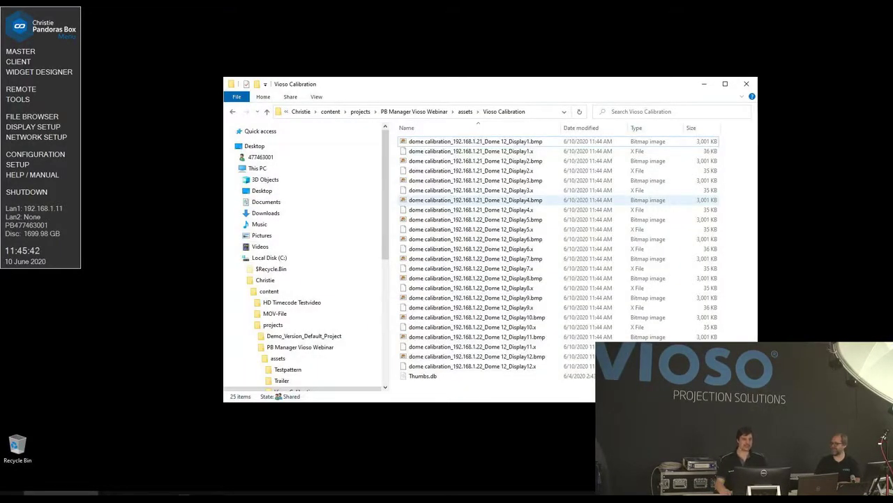
left_click_drag(536, 86, 466, 57)
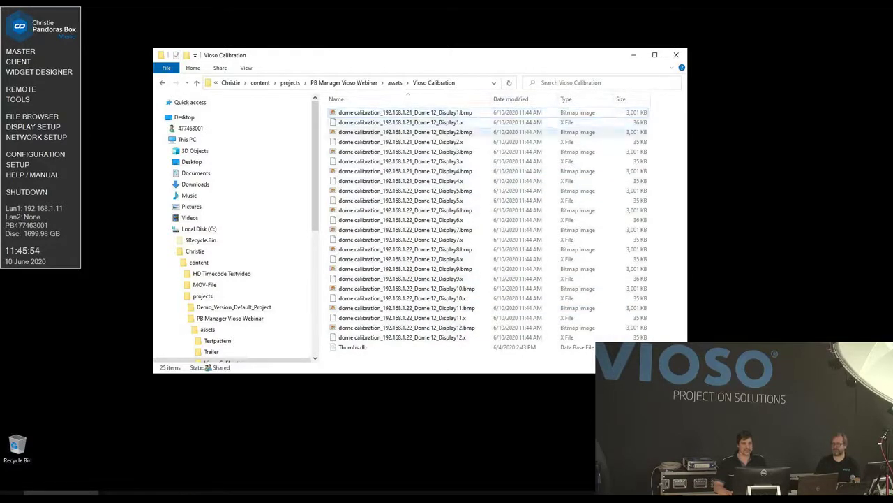
left_click(438, 122)
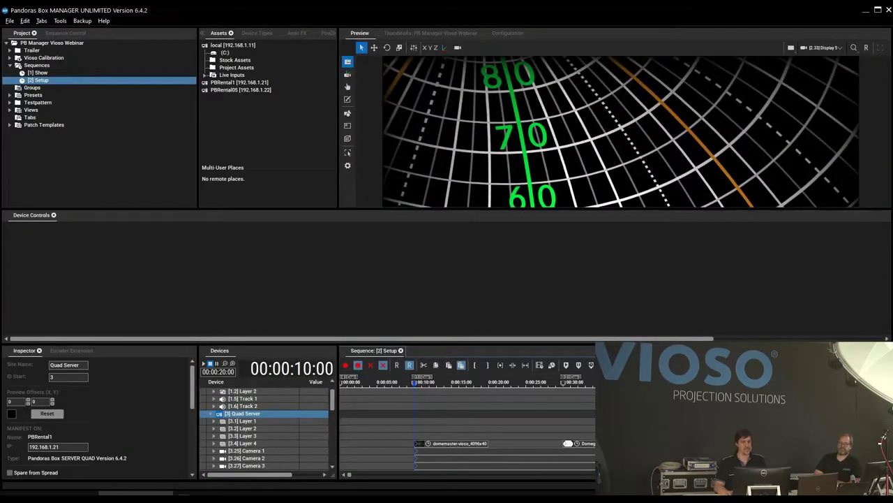
Show All Cameras in the preview of Pandoras Box Manager and enlarge the preview to fit the whole dome test pattern
left_click(824, 47)
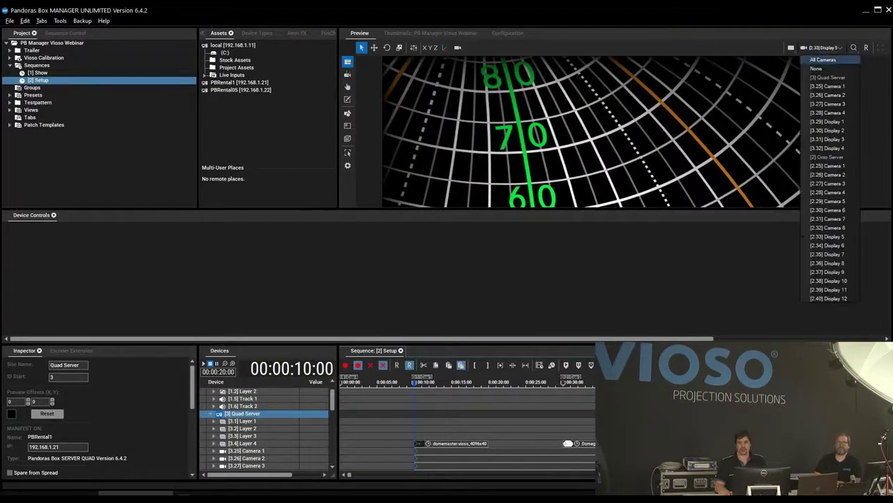
left_click(824, 59)
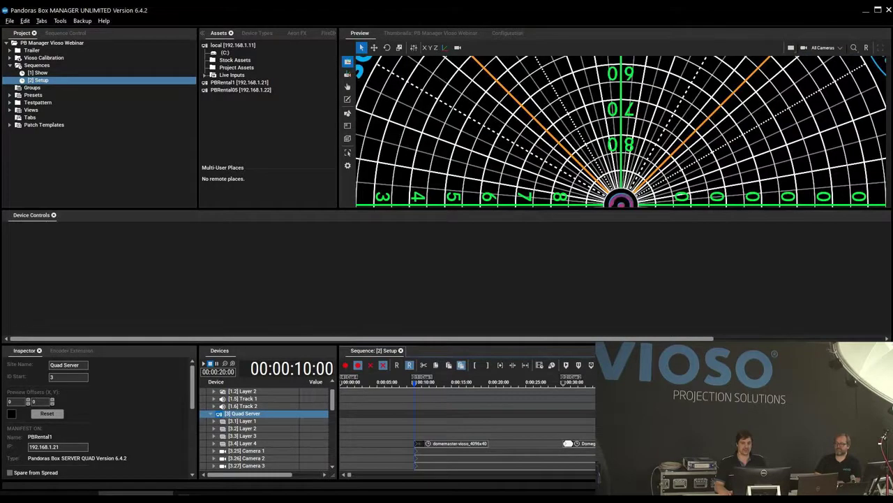
left_click_drag(440, 210, 440, 277)
left_click(441, 271)
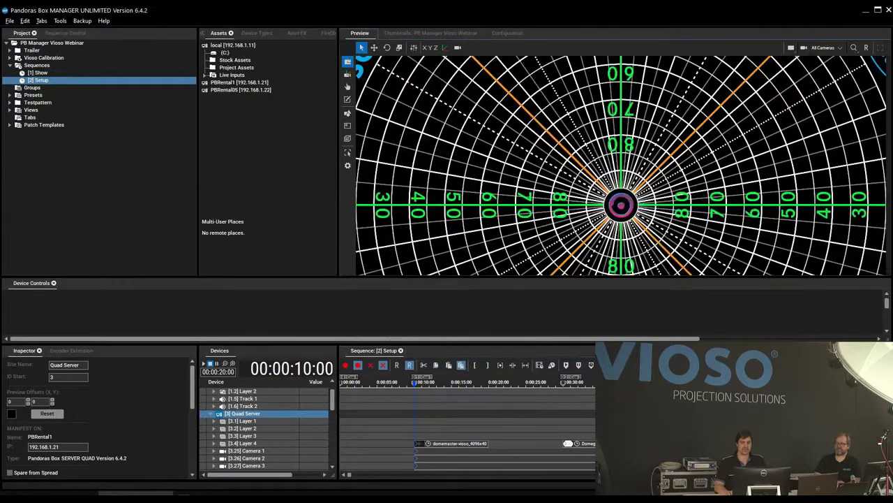
scroll(440, 270, "down", 3)
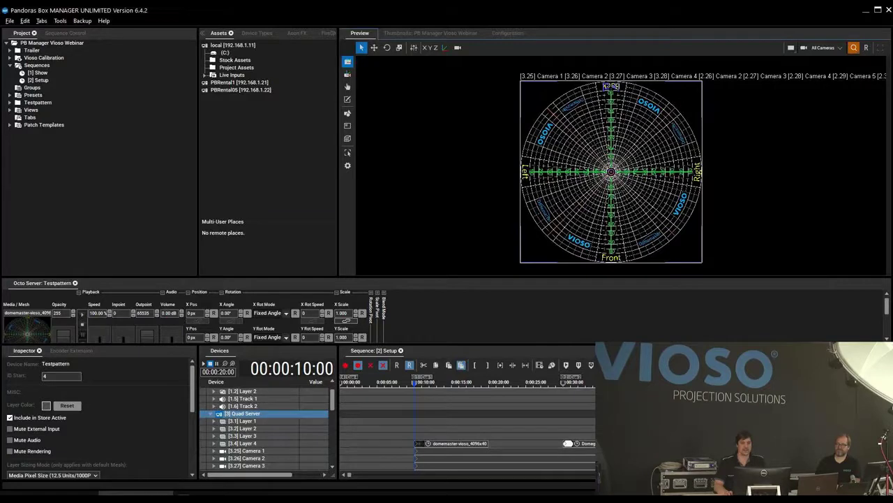
Examine the test pattern layer in the preview from an angled 3D camera view
left_click(457, 48)
middle_click_drag(610, 169, 534, 185)
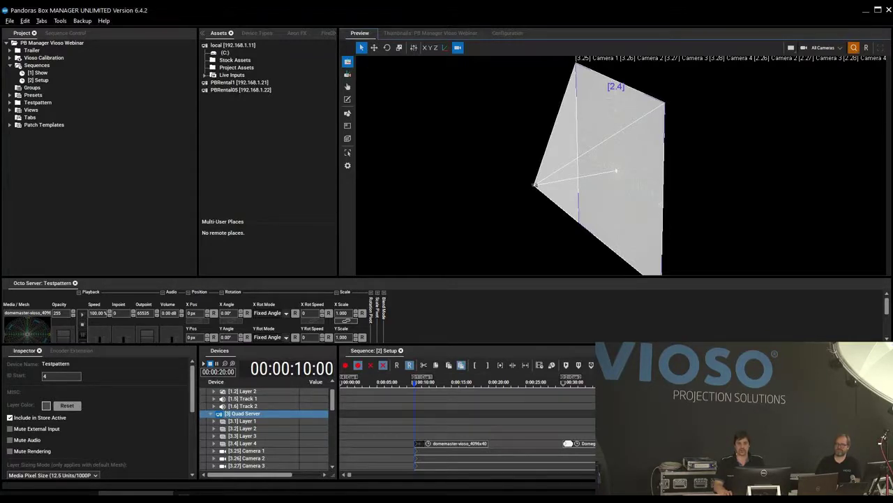
middle_click_drag(534, 184, 596, 205)
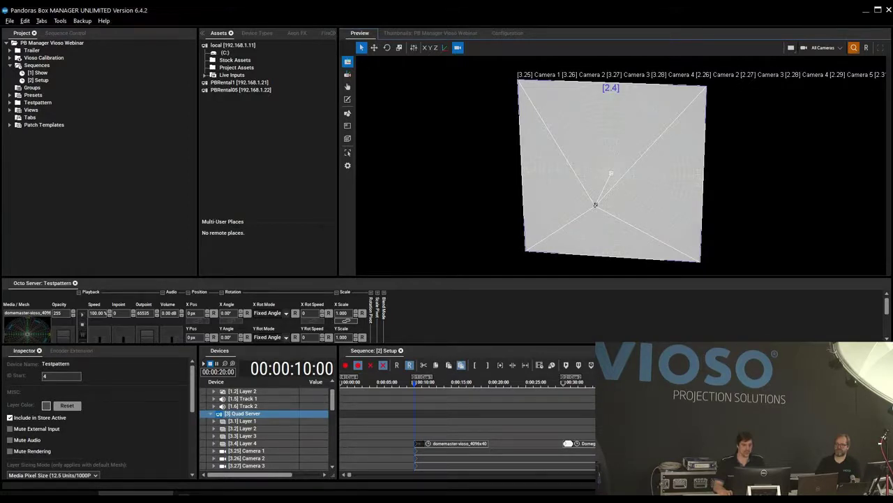
Enlarge the device controls, device list and Setup timeline areas, and collapse the PB Manager site
left_click_drag(596, 278, 596, 154)
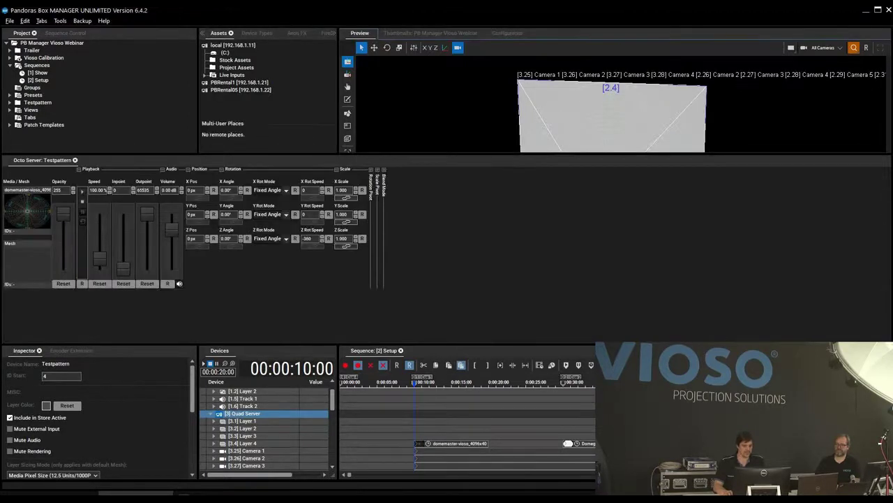
left_click_drag(655, 345, 655, 232)
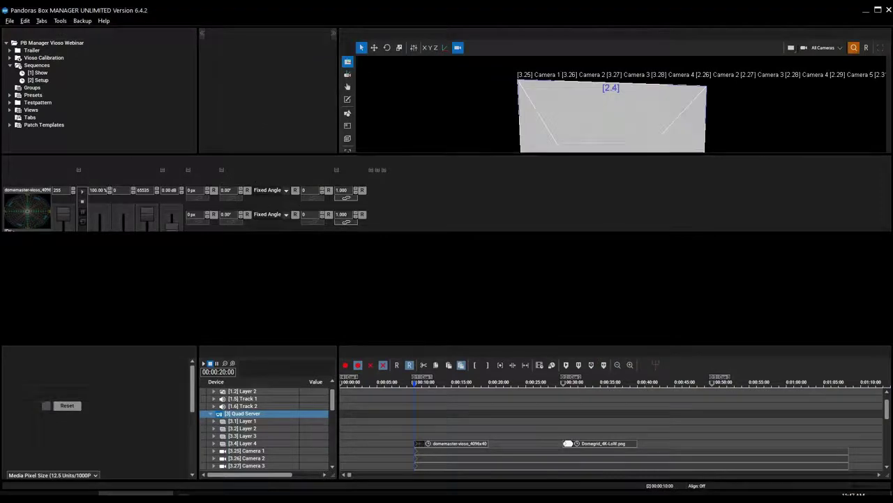
left_click(244, 294)
scroll(244, 293, "up", 1)
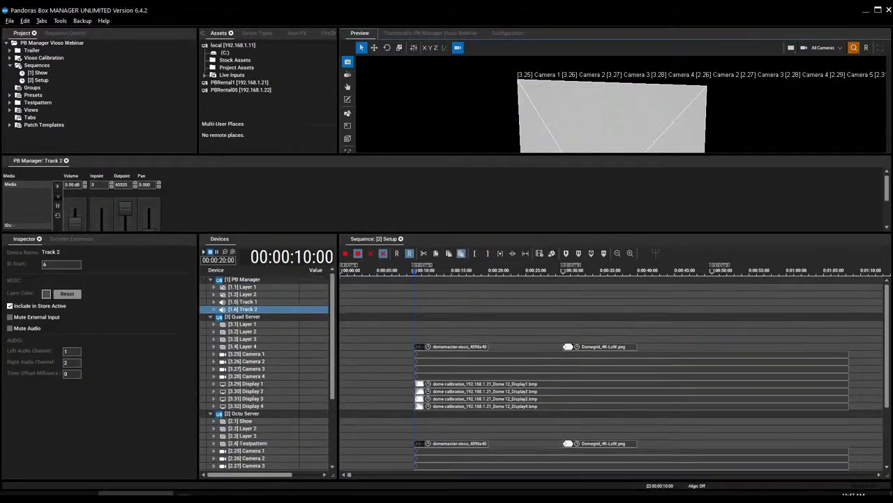
left_click(211, 280)
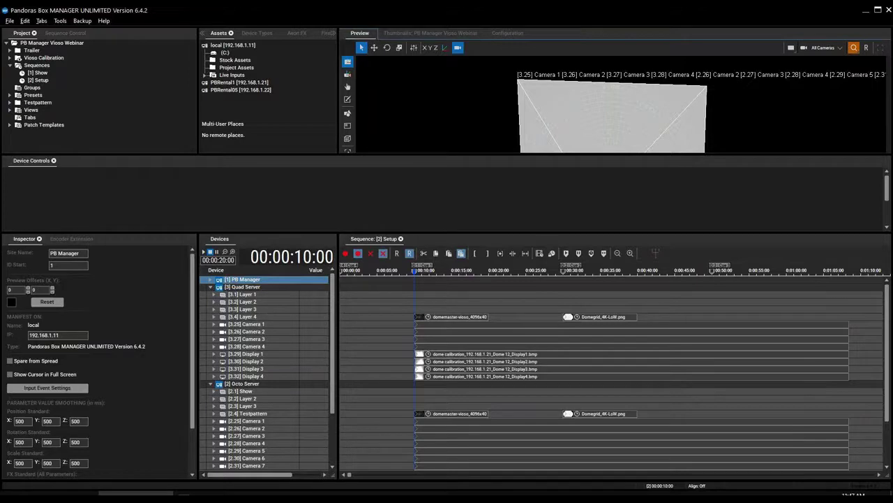
Review the Quad Server and Octo Server sites with their layers, cameras and displays
key("Down")
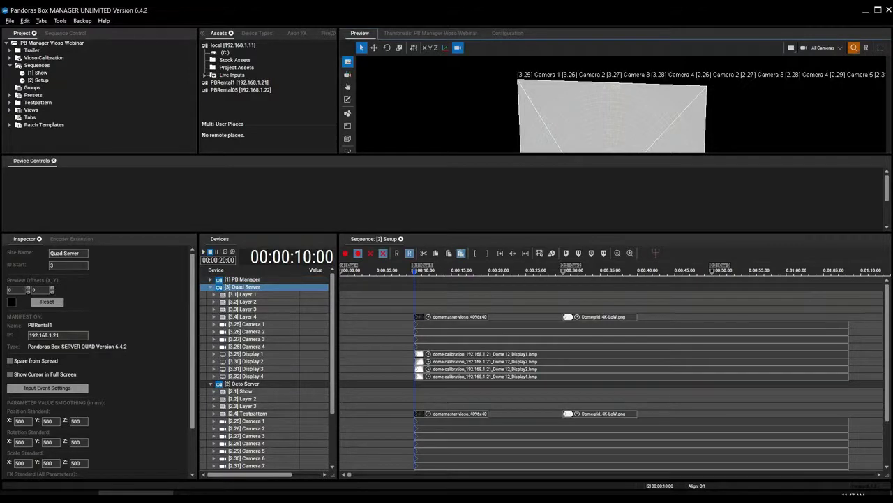
left_click(245, 384)
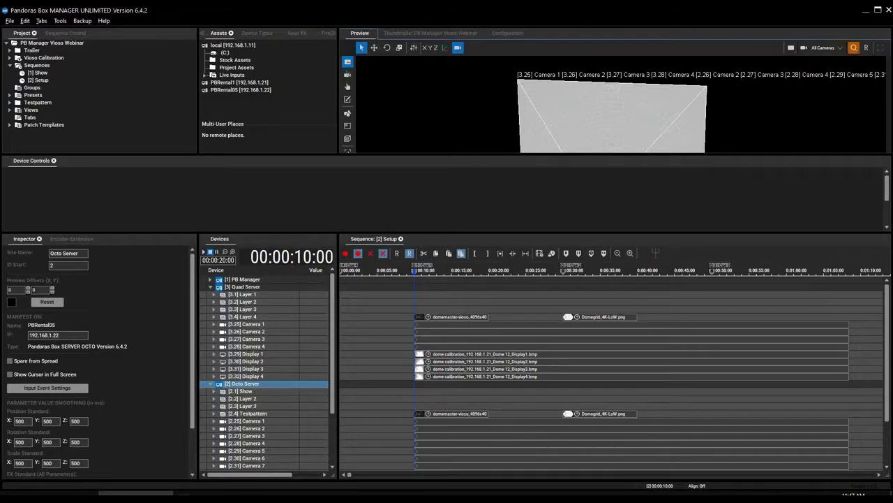
scroll(417, 404, "down", 3)
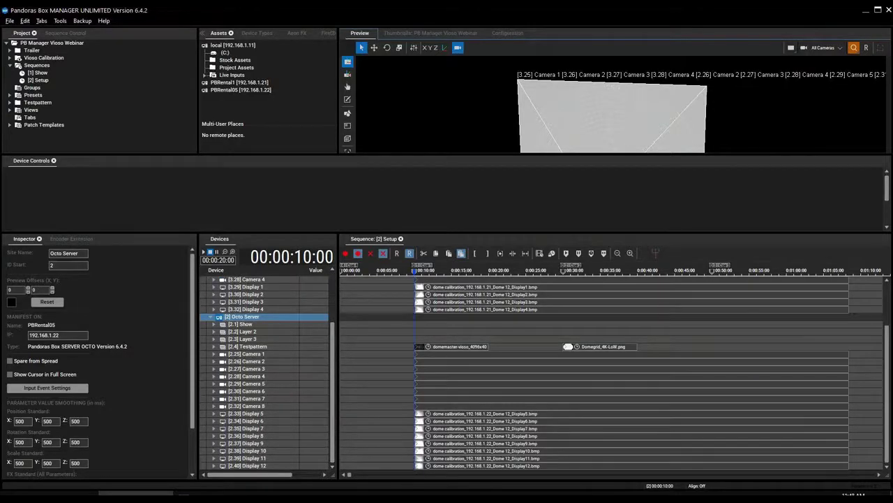
scroll(417, 403, "up", 3)
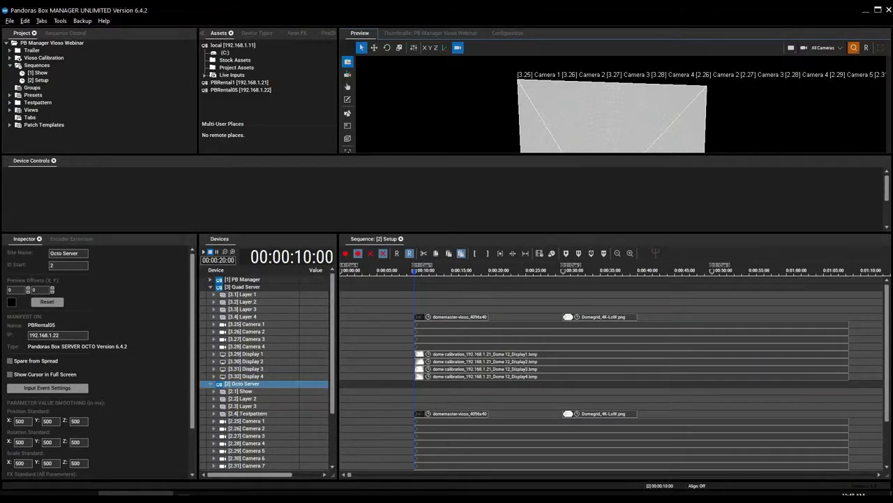
Put the Octo Server and the Quad Server outputs into full screen
right_click(250, 383)
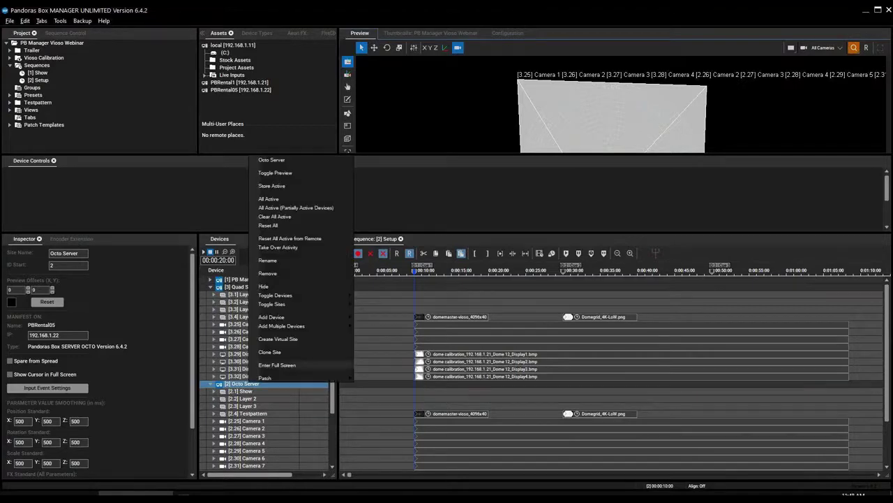
left_click(277, 365)
right_click(248, 287)
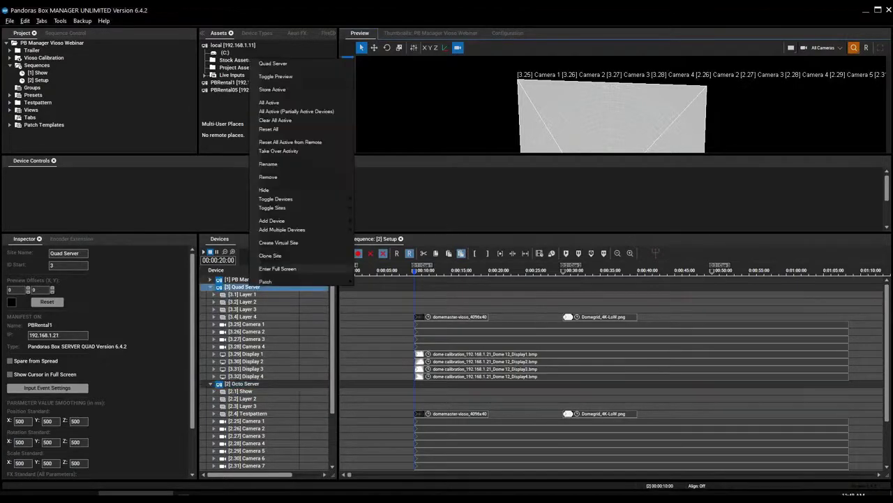
left_click(277, 268)
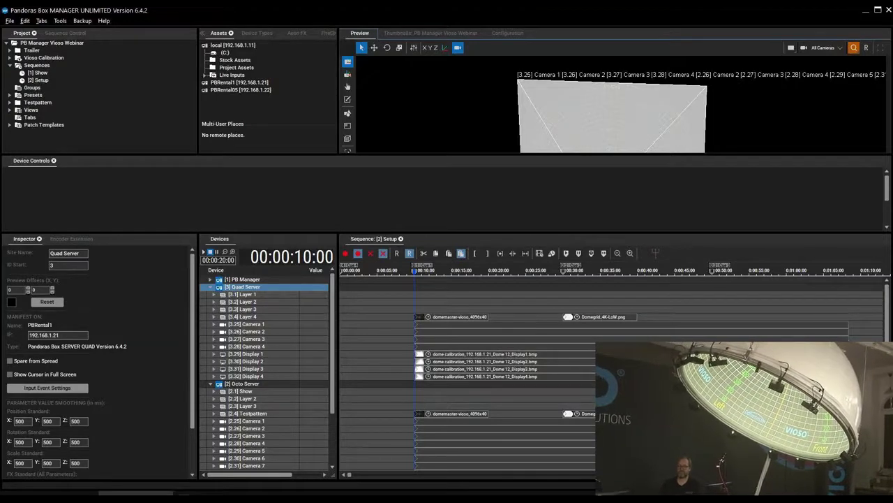
Move the playhead to 00:00:35:05 and toggle the Softedge Warped option on and back off for Quad Server Displays 1 to 4
left_click(600, 270)
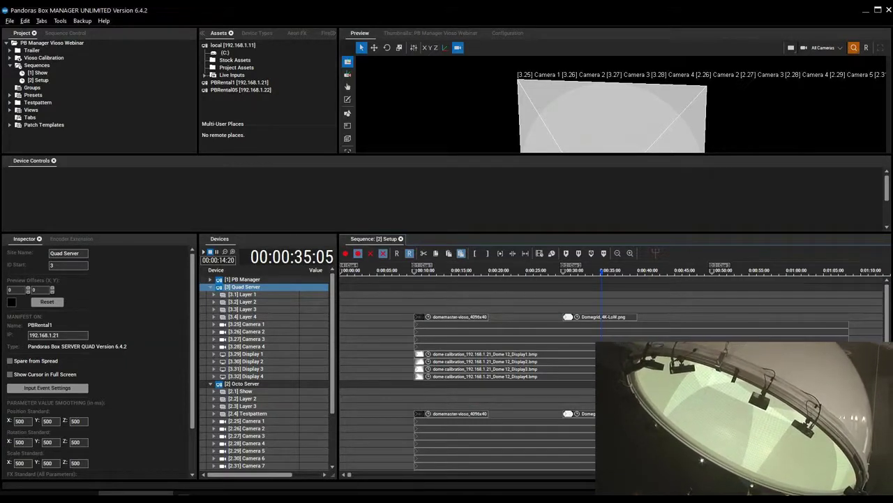
left_click(246, 353)
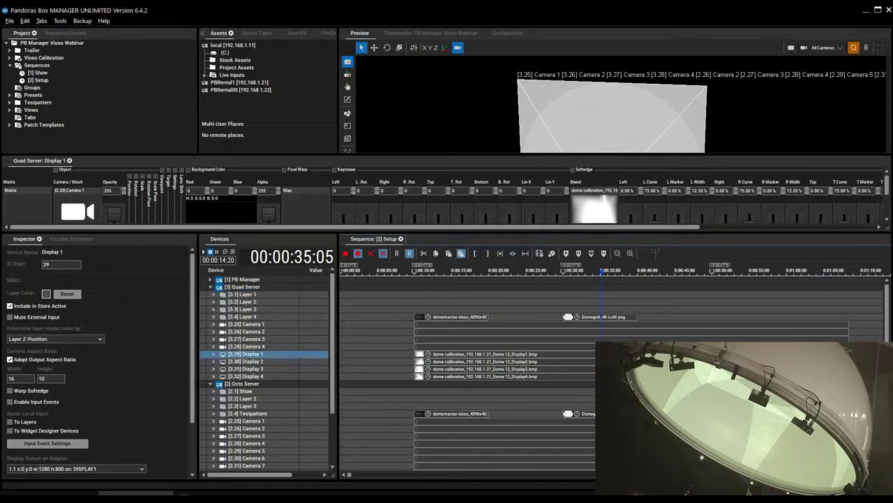
left_click(245, 376, "shift")
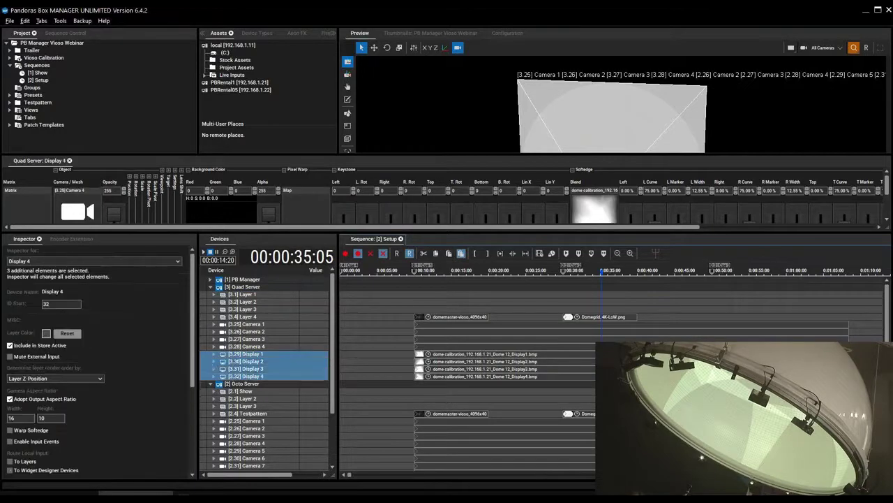
left_click_drag(447, 234, 447, 294)
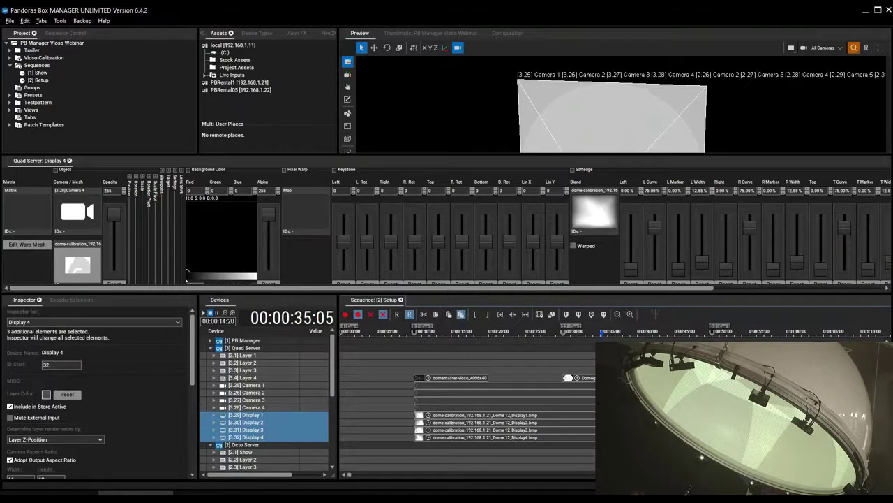
left_click(573, 245)
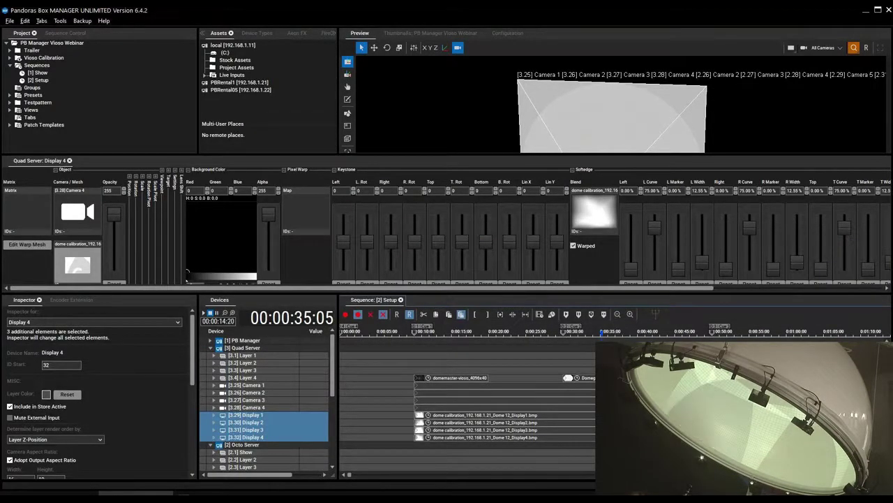
left_click(573, 245)
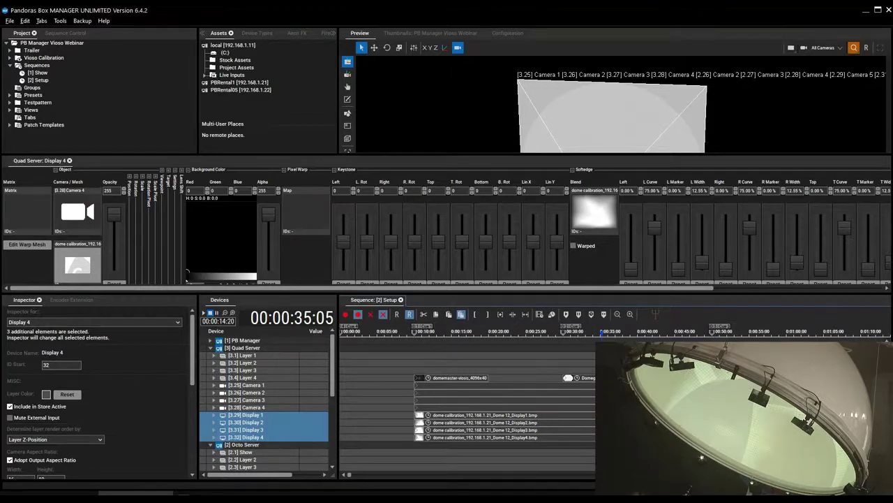
Toggle the Softedge Warped option on and back off for Octo Server Displays 5 to 12, and move the playhead to 00:00:16:06
scroll(265, 407, "down", 6)
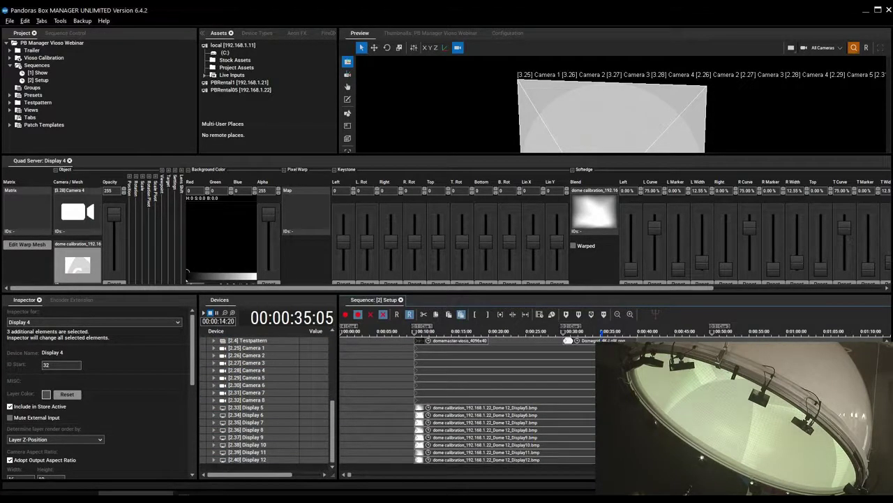
left_click(246, 407)
left_click(245, 460, "shift")
left_click(573, 245)
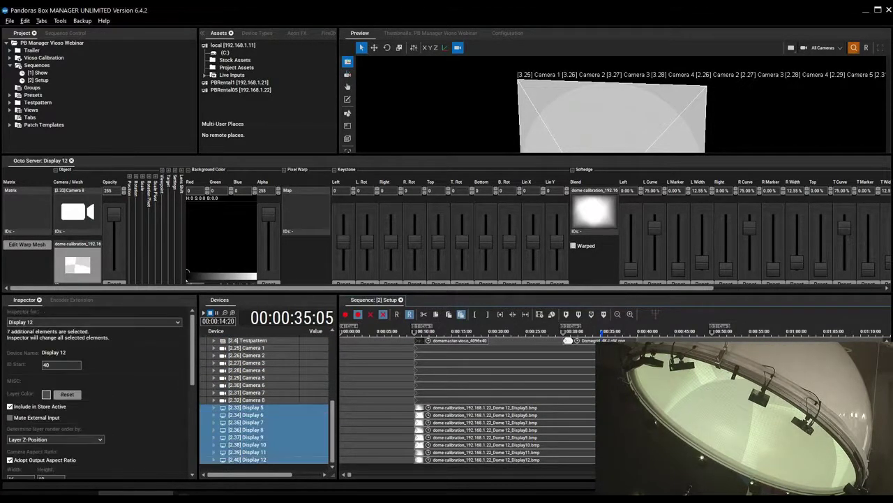
left_click(573, 245)
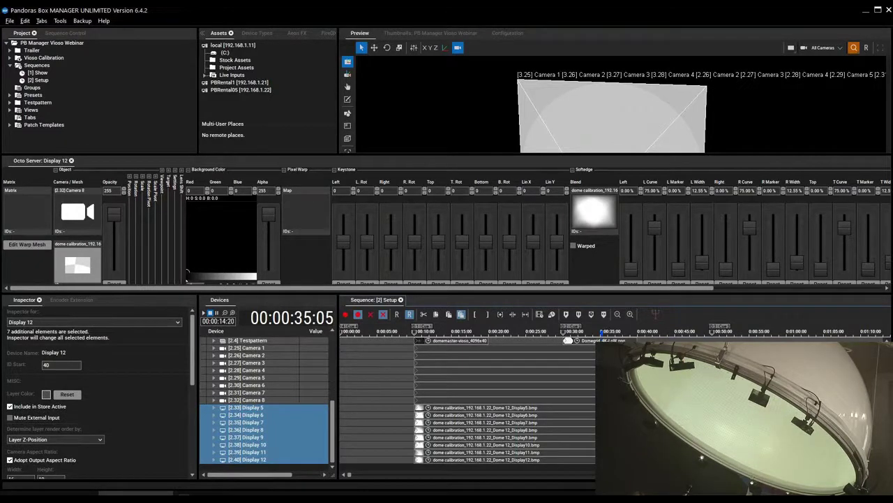
left_click(461, 332)
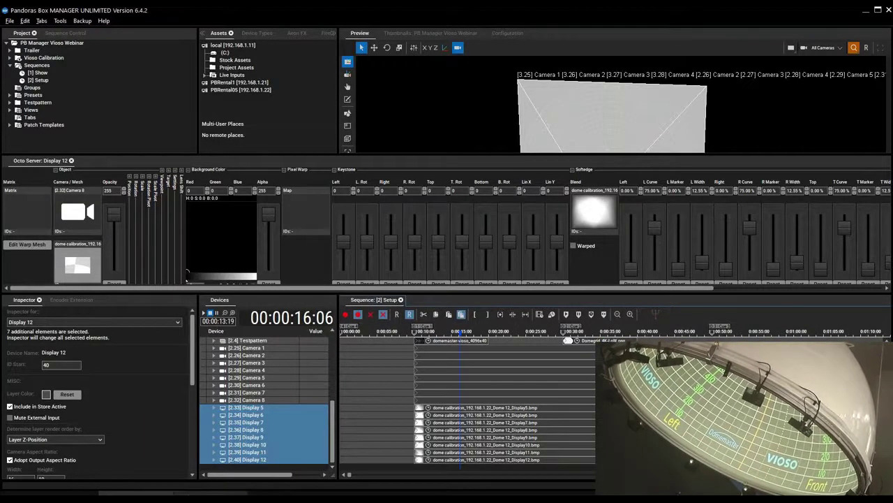
Check the Vioso Calibration files in File Explorer, then expand Project Assets and the project's Vioso Calibration folder in Pandoras Box
key("alt+Tab")
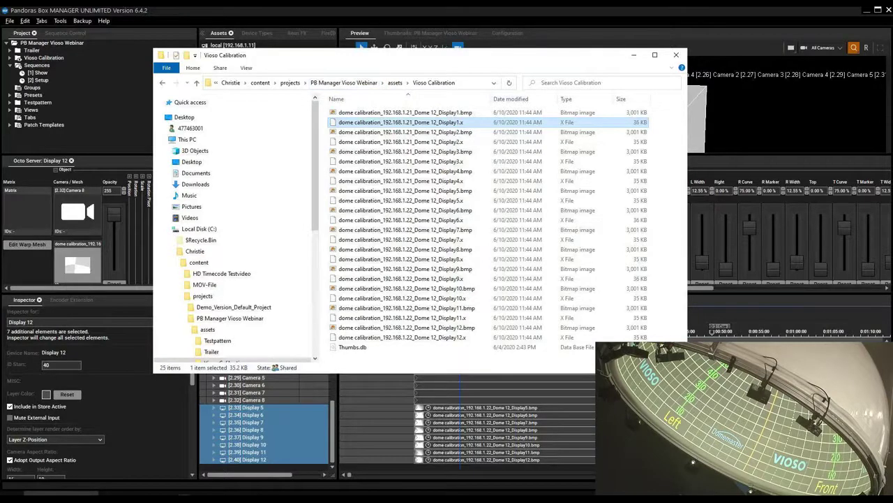
key("alt+Tab")
double_click(236, 67)
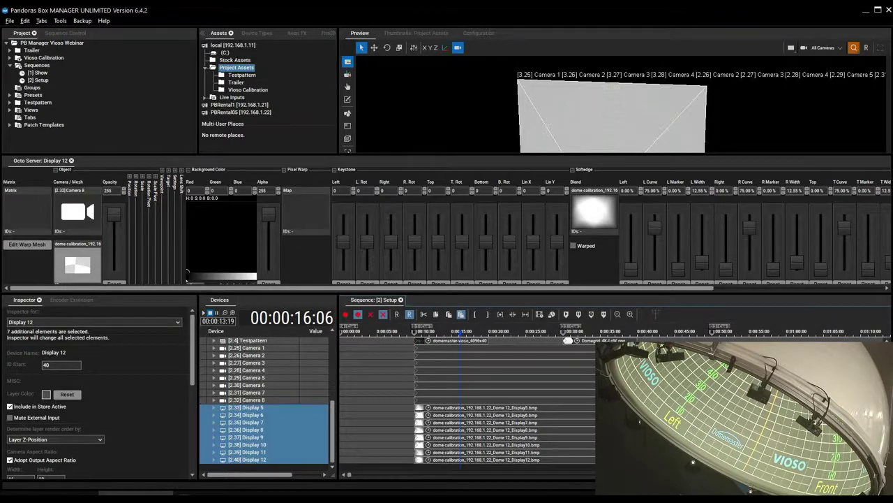
left_click(10, 58)
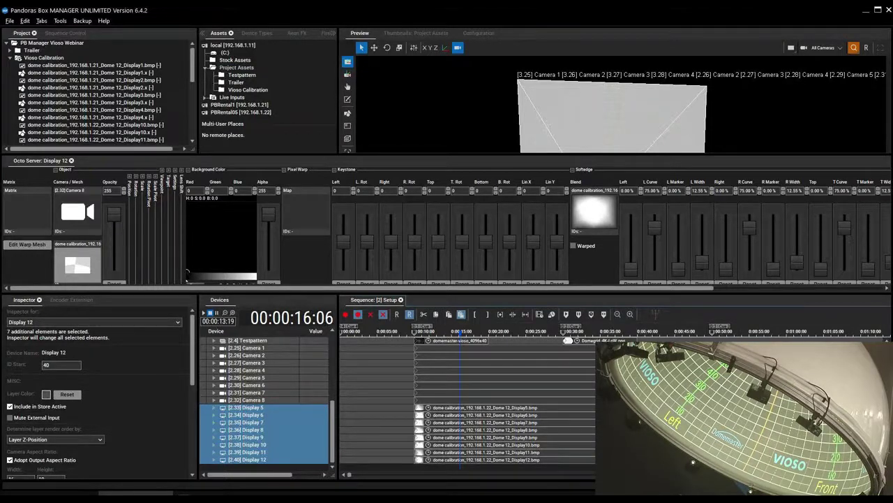
Show the controls of the Octo Server's Display 5 and enlarge their area to reveal the mesh and blend settings
left_click(248, 407)
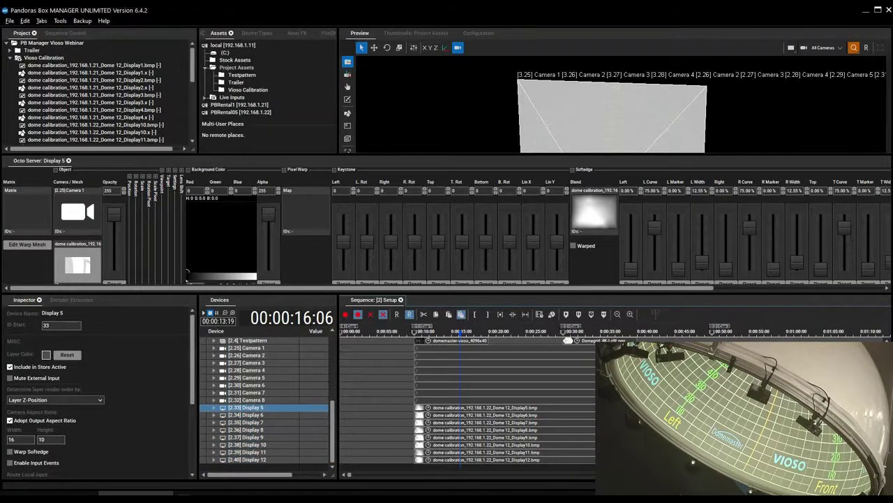
left_click_drag(447, 293, 446, 306)
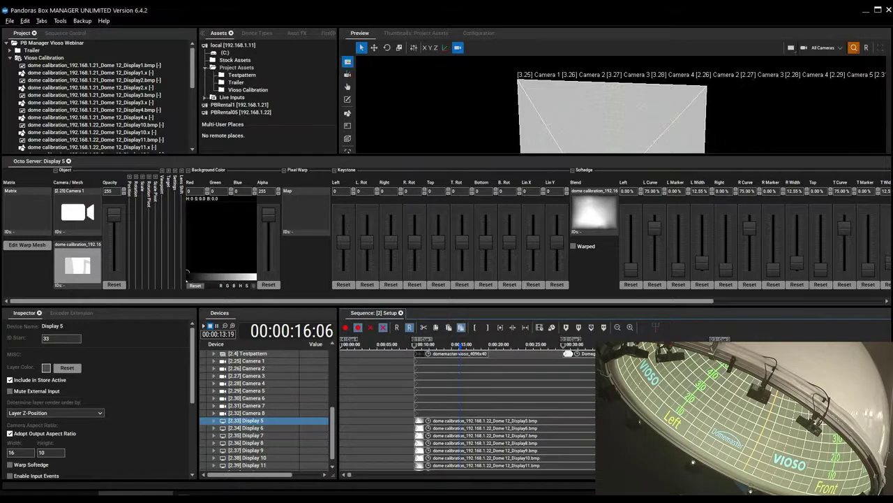
Inspect the Dome 12_Display1 blend bitmap and its .x mesh in the project's Vioso Calibration folder, then collapse the folder
left_click(94, 65)
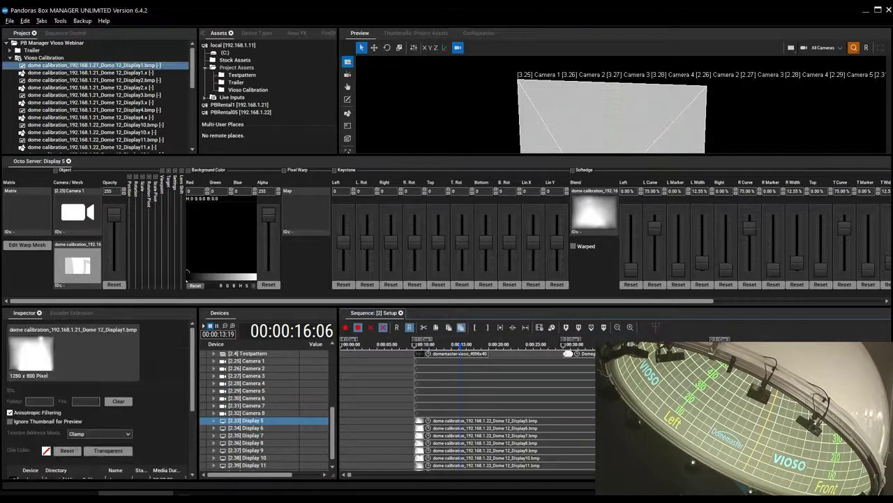
left_click(93, 72)
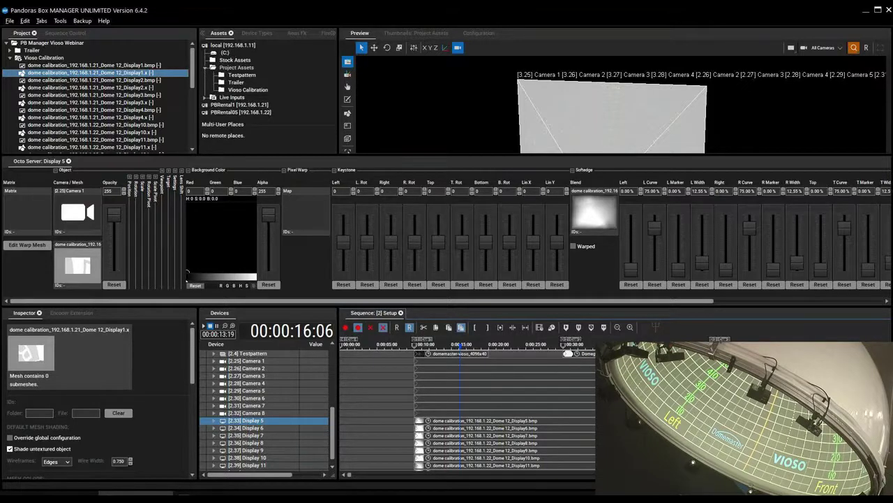
left_click(10, 57)
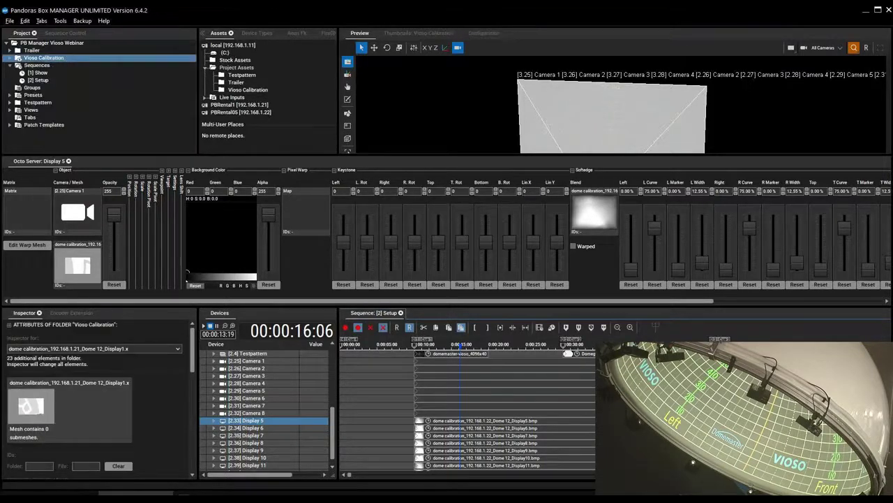
Select the Setup sequence in the project and show the controls of the Quad Server's Display 1
left_click(38, 80)
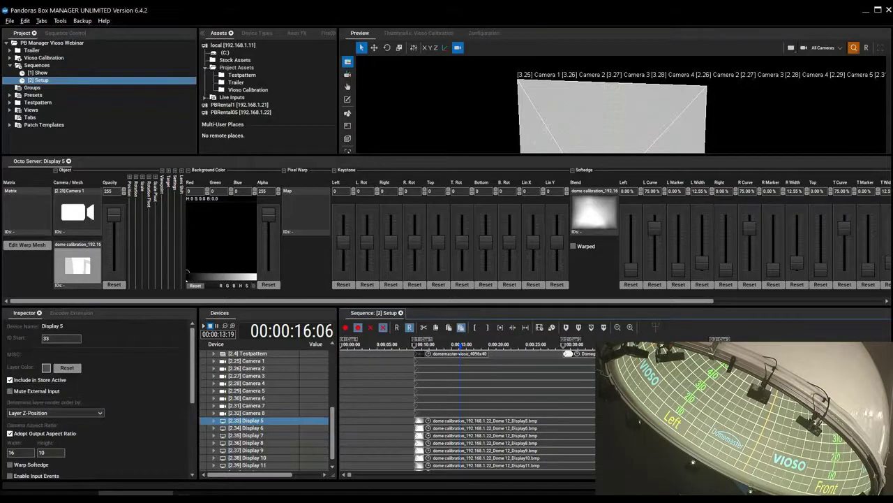
scroll(266, 408, "up", 5)
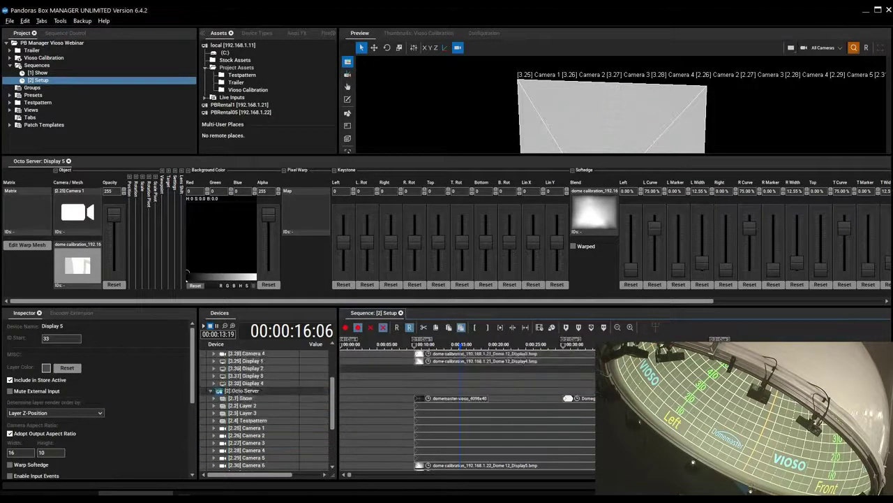
left_click(248, 406)
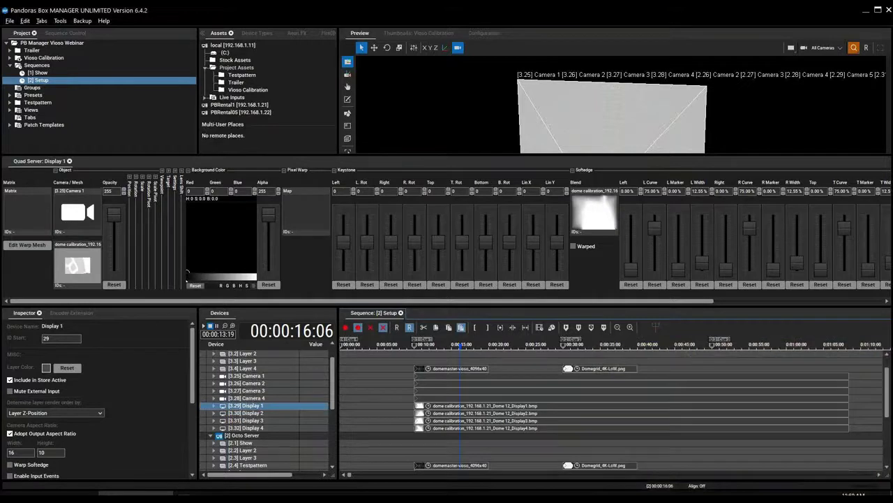
Expand the Vioso Calibration folder and inspect the Dome 12_Display1.x and Dome 12_Display12.x meshes
left_click(10, 58)
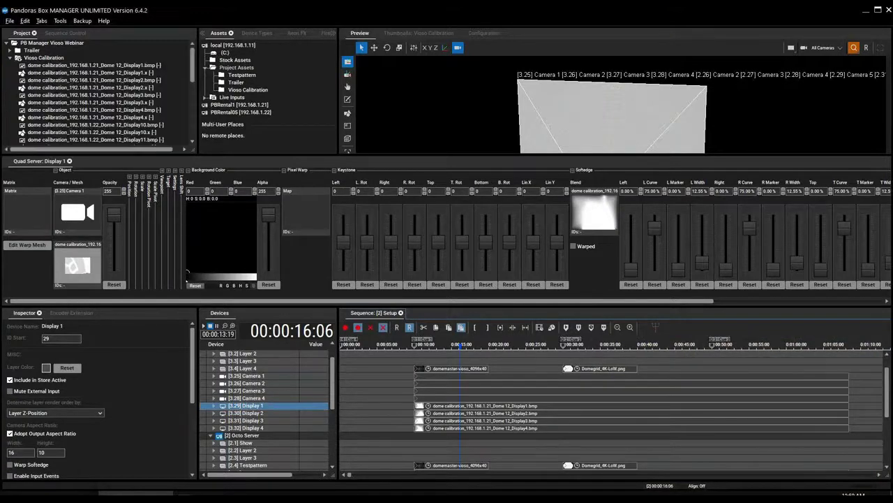
left_click(91, 73)
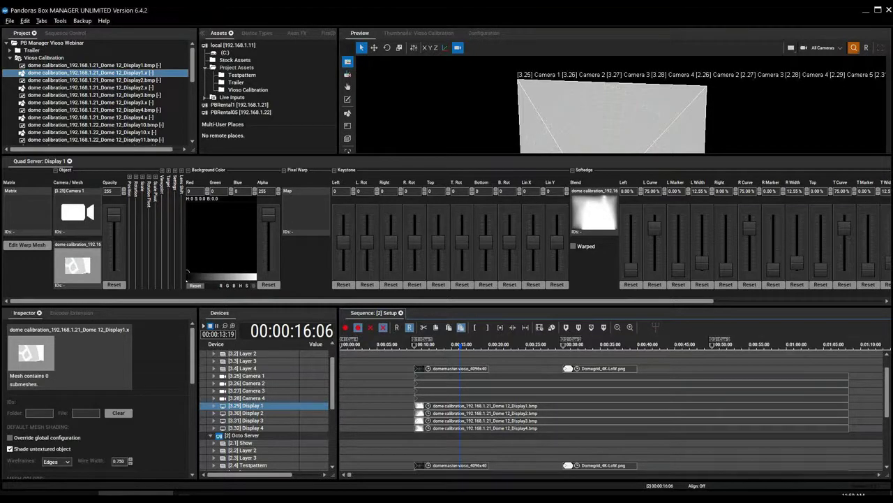
scroll(98, 91, "down", 4)
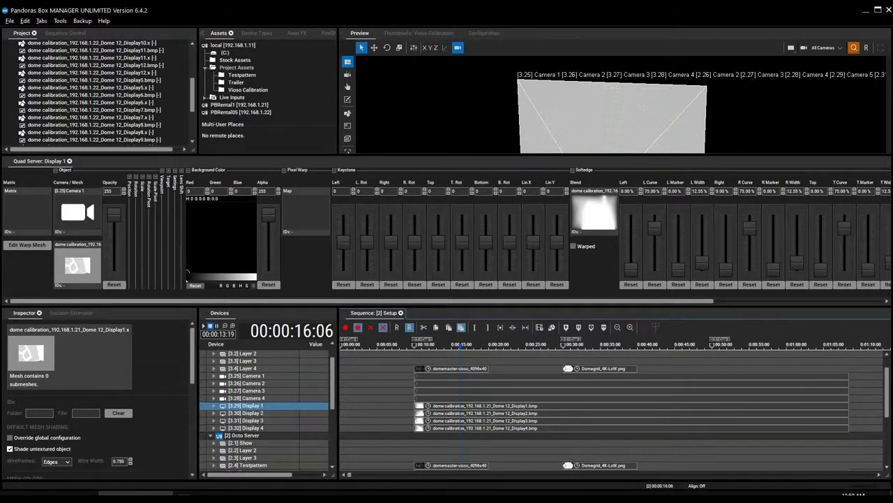
left_click(95, 73)
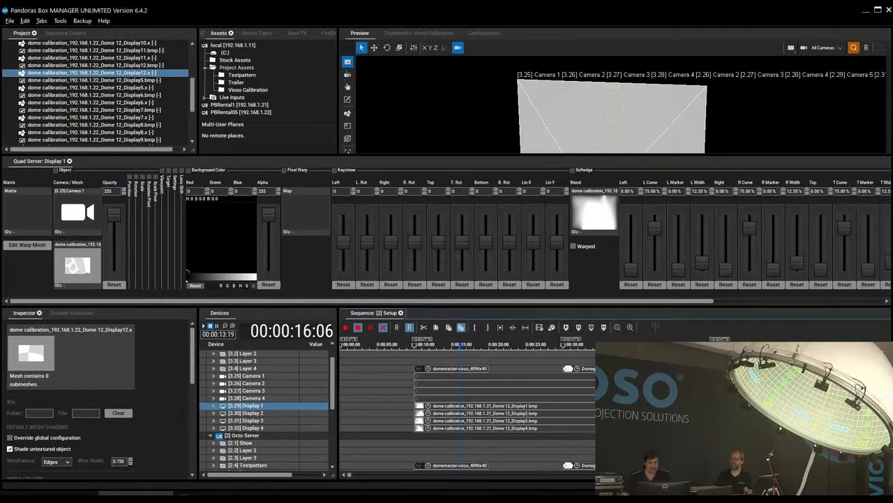
Try rotating the Quad Server's Layer 4 about its Z axis, then cancel the rotation
scroll(468, 411, "down", 10)
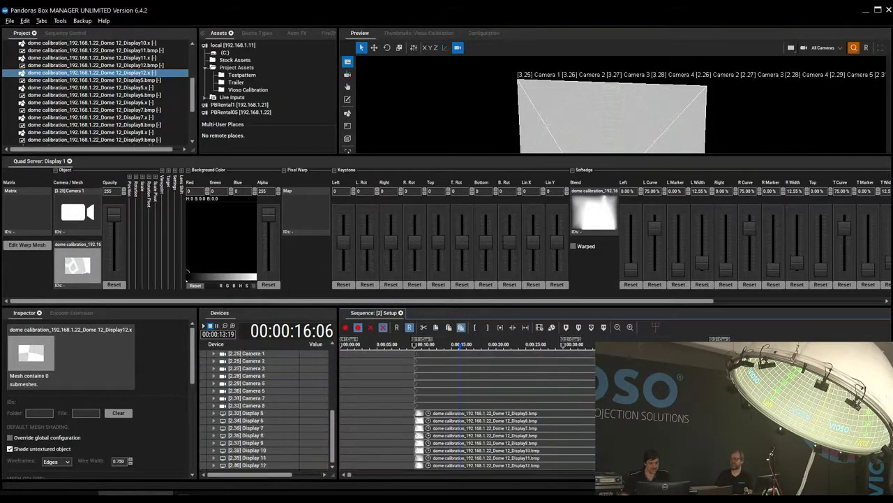
scroll(266, 408, "up", 5)
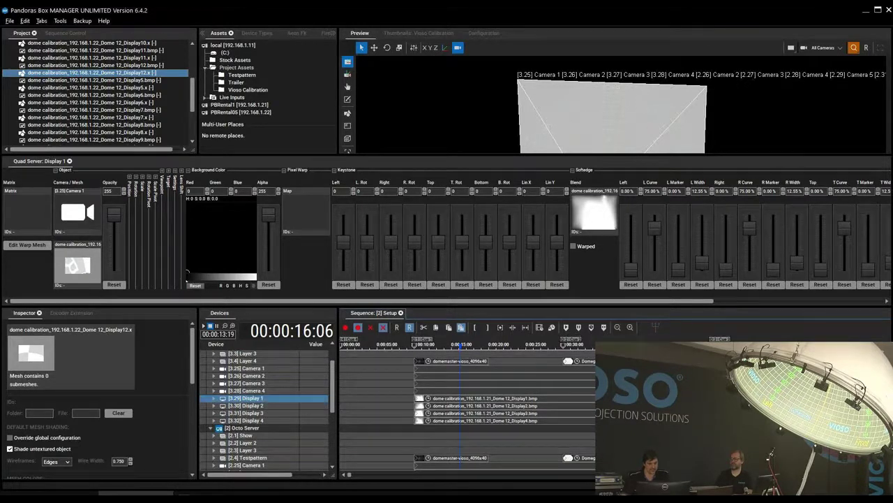
scroll(266, 409, "down", 5)
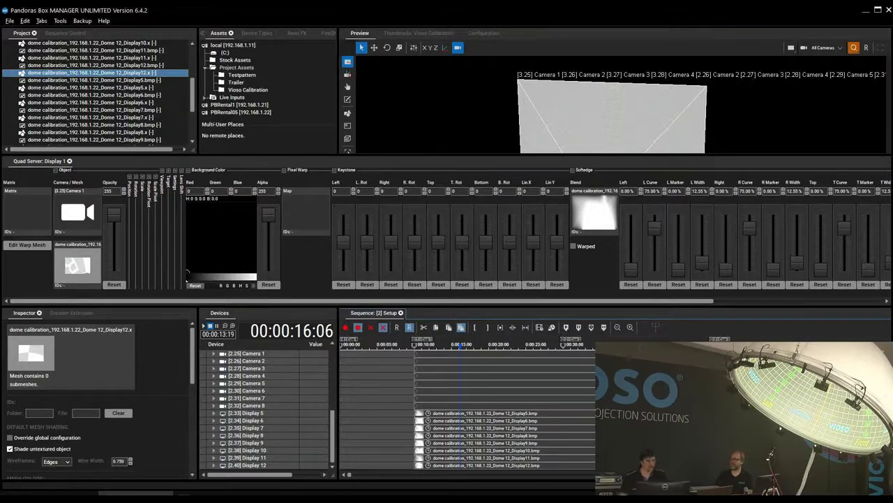
scroll(398, 409, "up", 7)
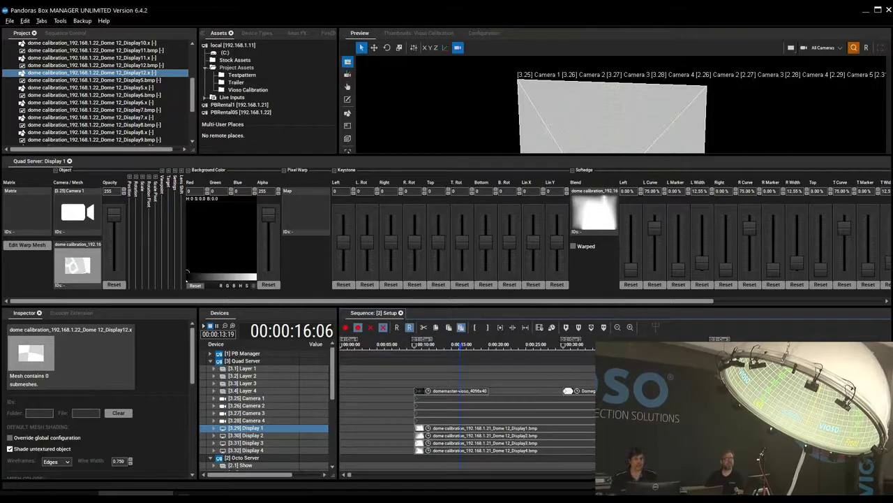
left_click(254, 390)
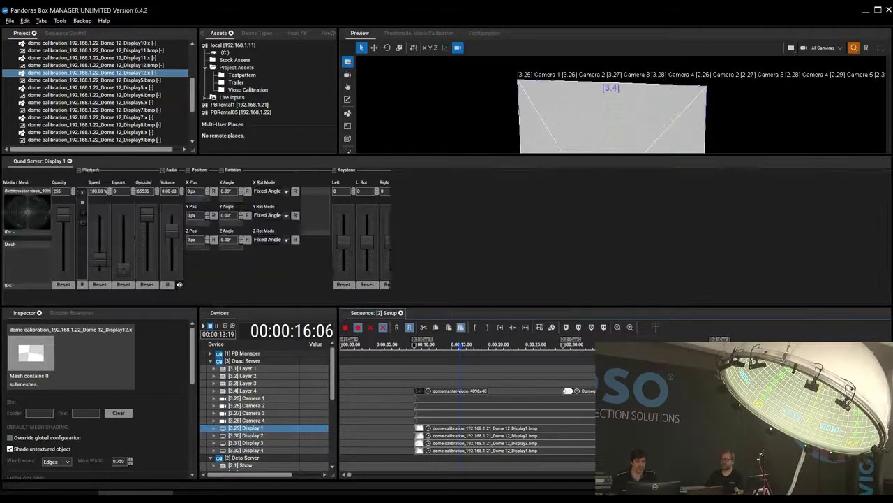
left_click_drag(230, 246, 218, 246)
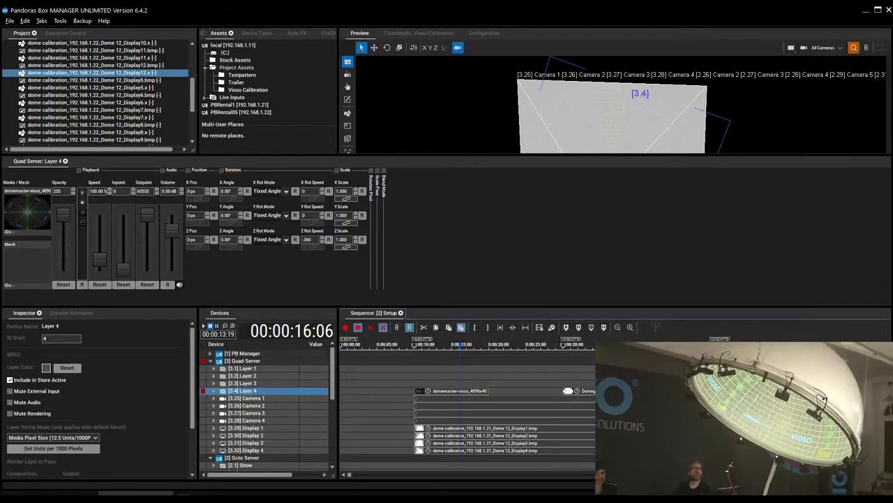
key("Escape")
Select the Quad Server's Layer 4 and the Octo Server's Testpattern layer together, rotate both about Z, and reset their Z angle
scroll(266, 412, "down", 4)
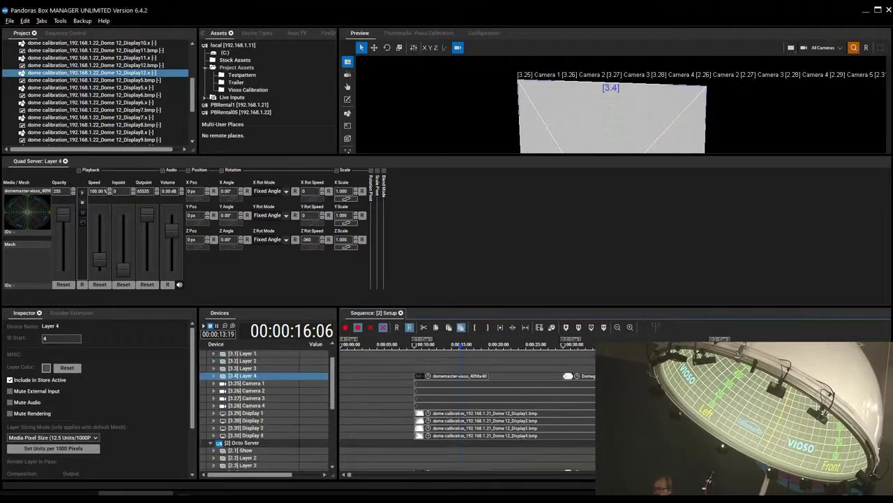
left_click(248, 457, "shift")
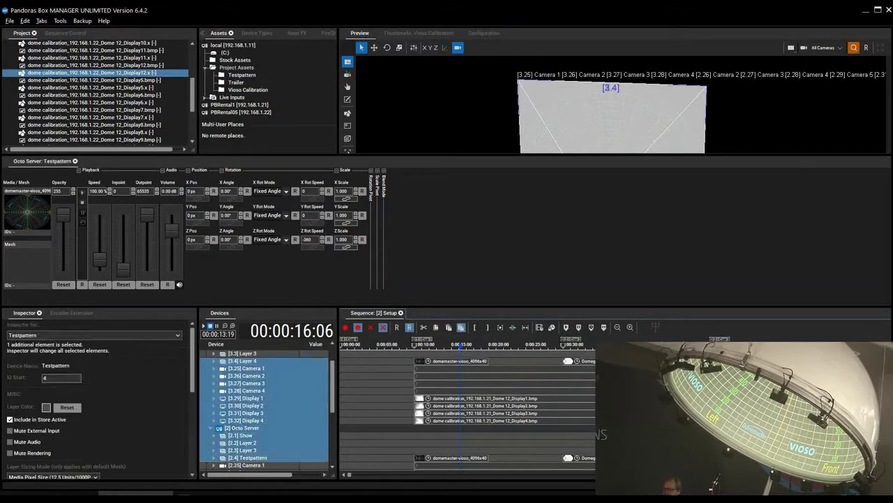
left_click(248, 360)
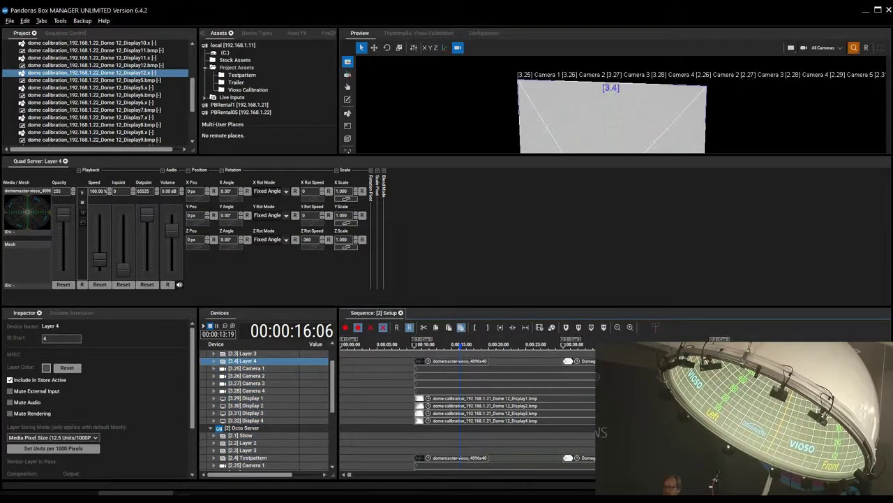
left_click(248, 457, "ctrl")
mouse_move(229, 245)
left_mouse_down()
mouse_move(255, 246)
mouse_move(222, 246)
mouse_move(248, 245)
left_mouse_up()
left_click(247, 239)
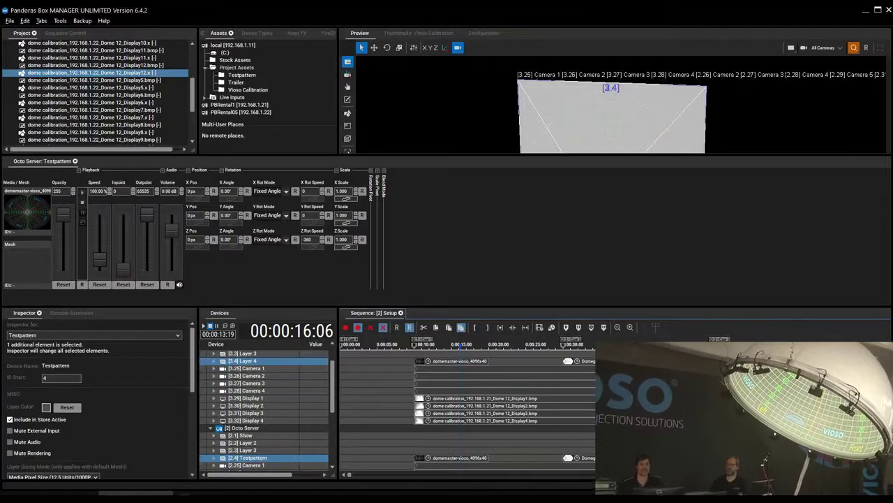
Open the Unit Management configuration and review the Unit Translation Mode options, keeping Use Fixed Relationship
left_click(483, 33)
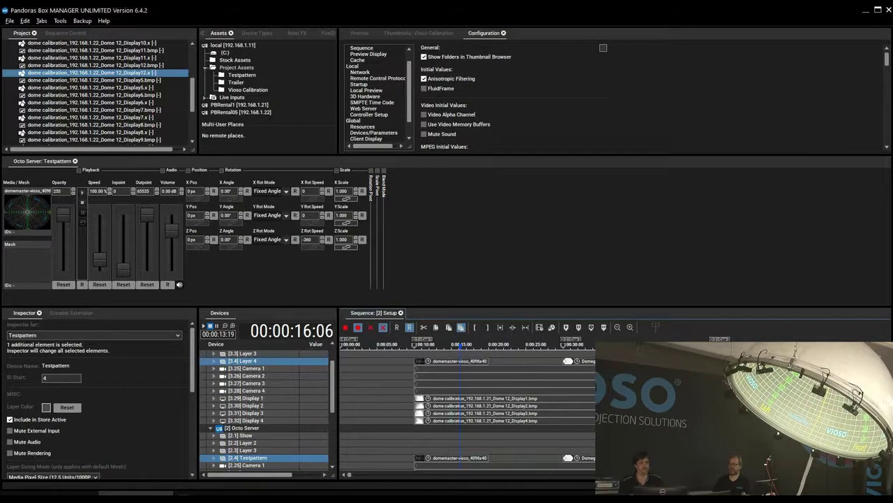
scroll(377, 94, "down", 1)
scroll(377, 94, "down", 1)
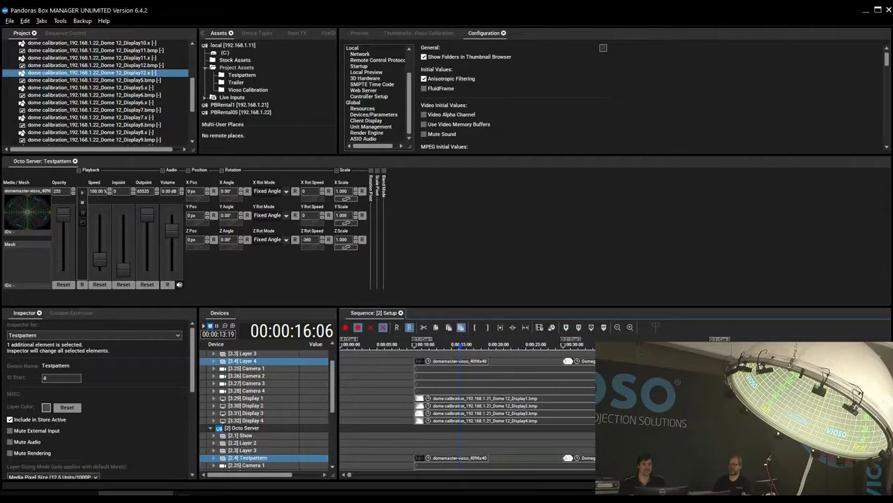
left_click(371, 127)
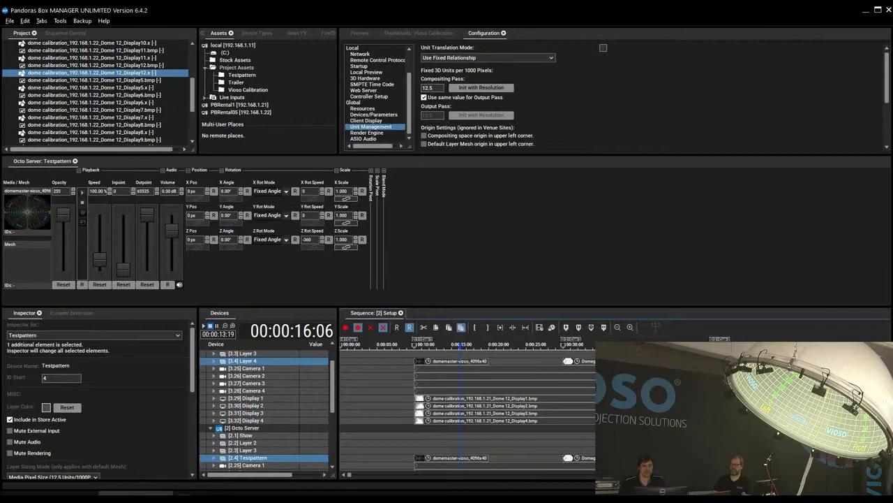
left_click(366, 120)
left_click(371, 126)
left_click(487, 57)
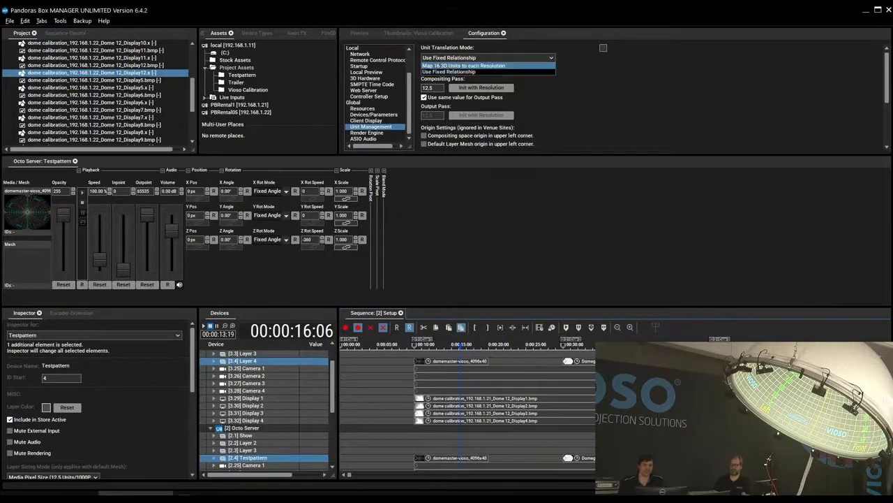
left_click(449, 72)
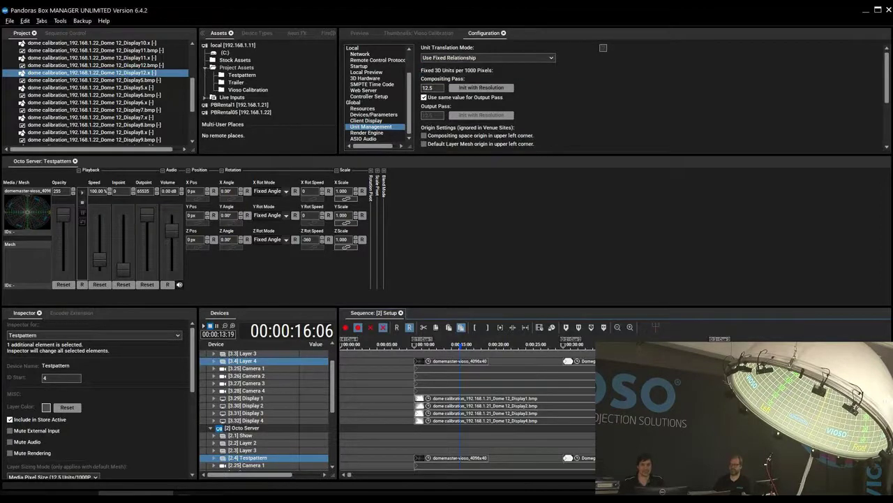
left_click(487, 57)
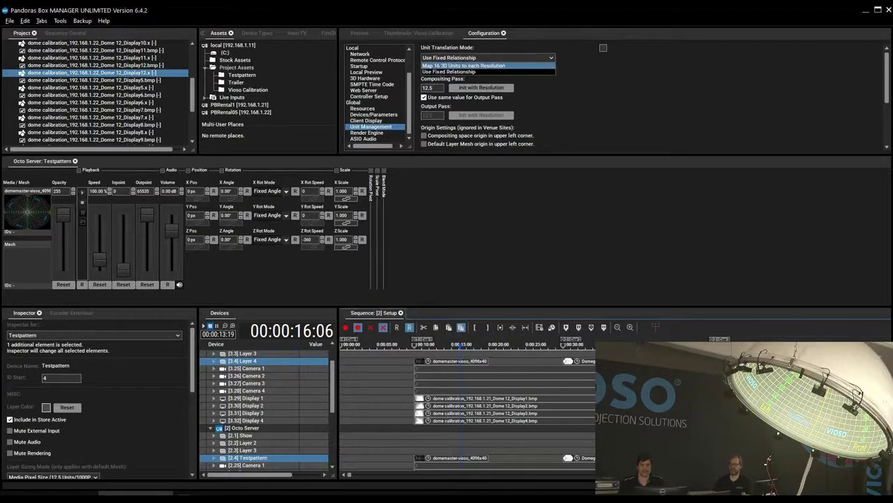
key("Escape")
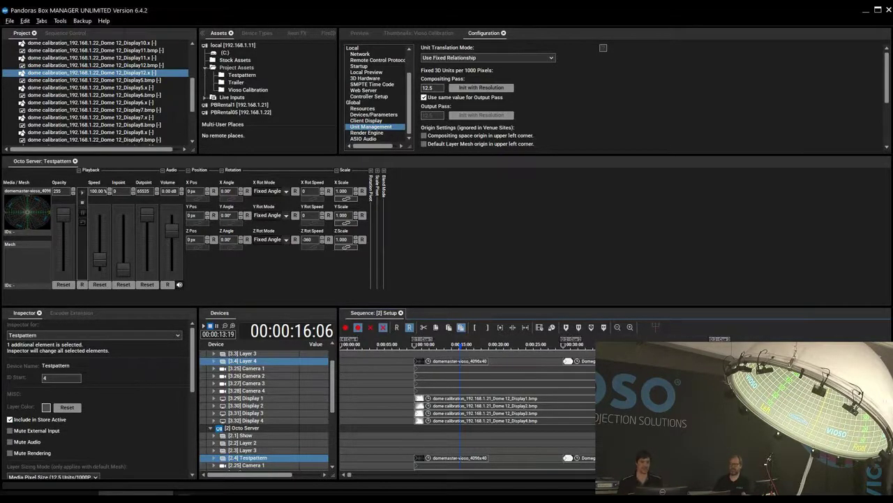
Open the resolution-based unit initialization for the Compositing Pass, check the resolutions in use, and cancel it
left_click(481, 87)
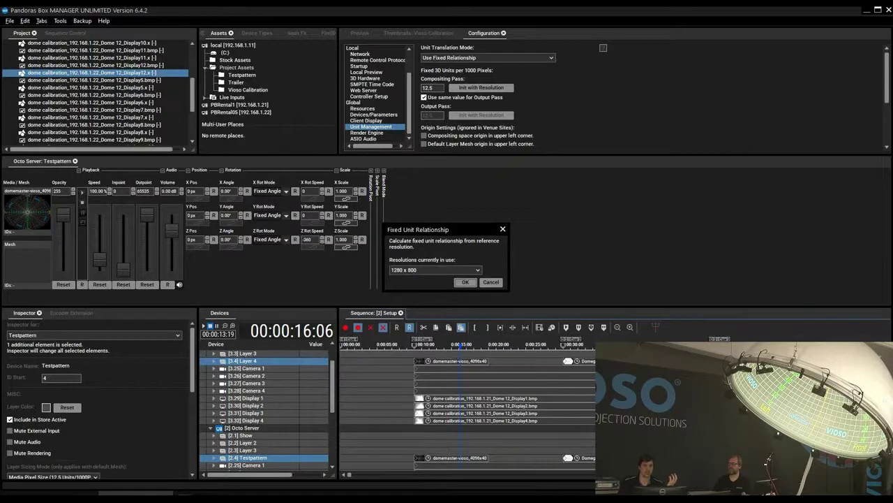
left_click(435, 270)
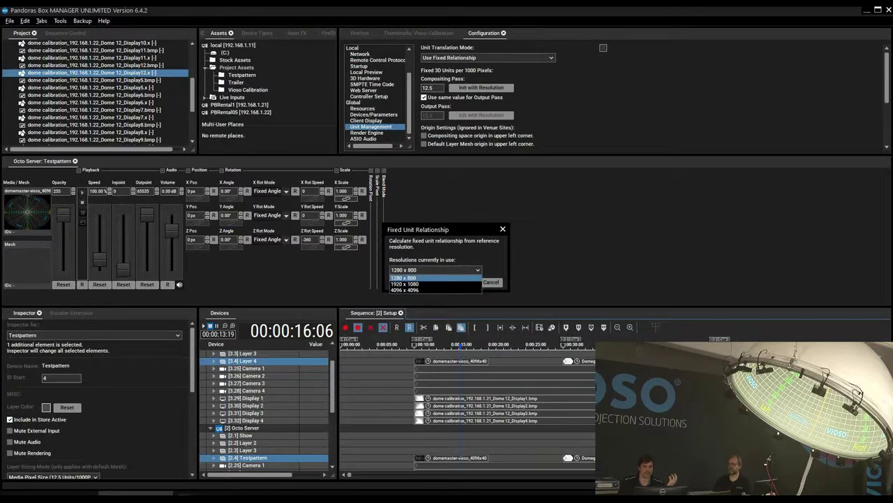
key("Escape")
key("Escape")
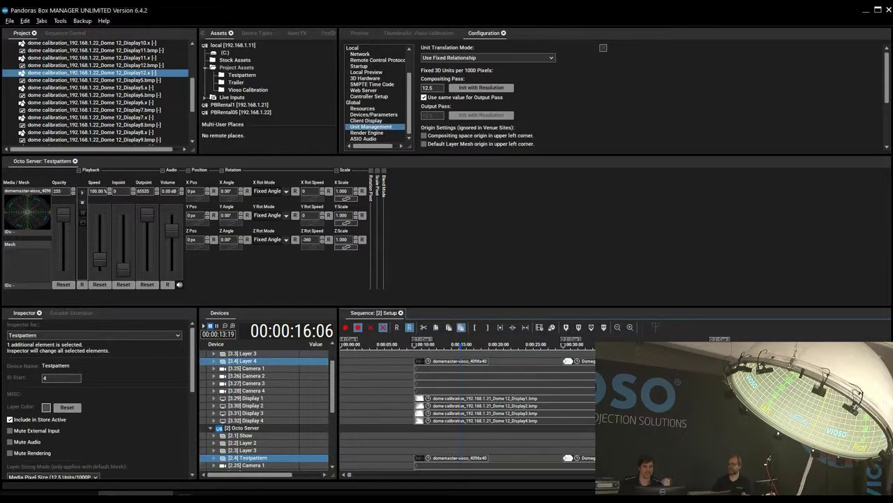
Compare 1280 x 800, 1920 x 1080 and 4096 x 4096 as reference resolutions for the Compositing Pass's fixed unit relationship, then cancel
left_click(480, 87)
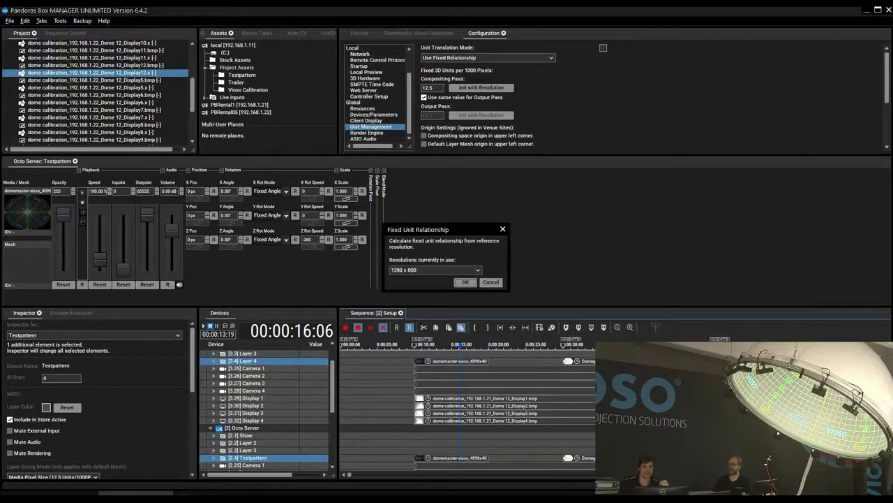
left_click_drag(447, 233, 450, 181)
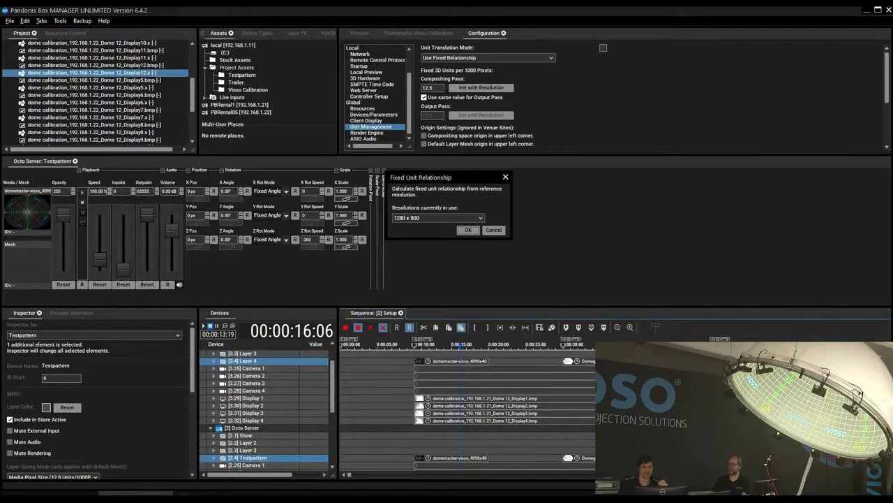
left_click(438, 217)
key("Down")
key("Down")
key("Up")
key("Down")
key("Up")
key("Up")
key("Down")
key("Down")
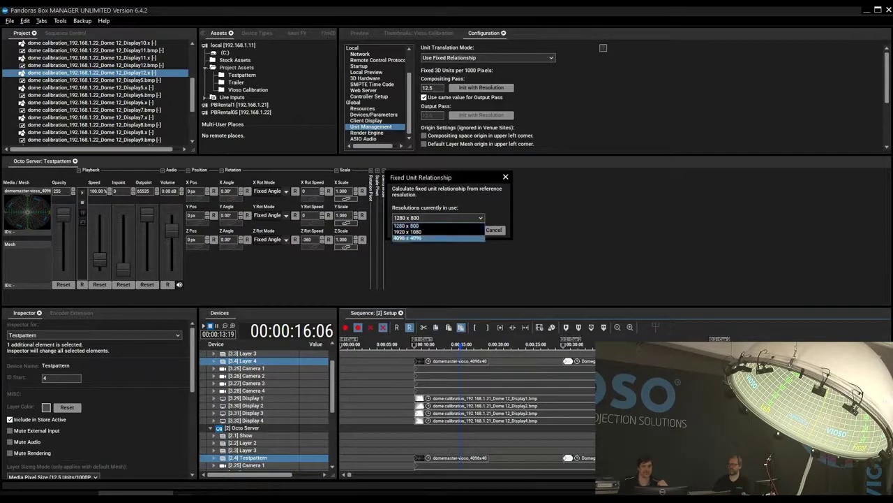
key("Up")
key("Up")
key("Down")
key("Down")
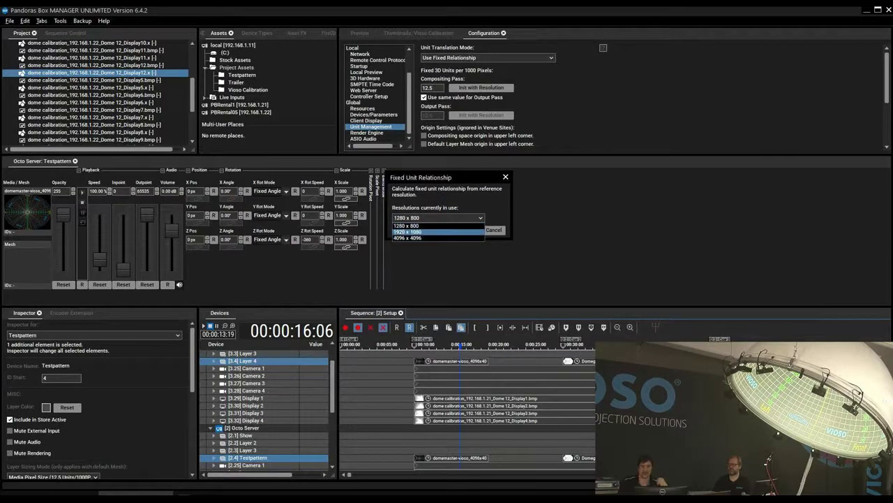
key("Up")
key("Up")
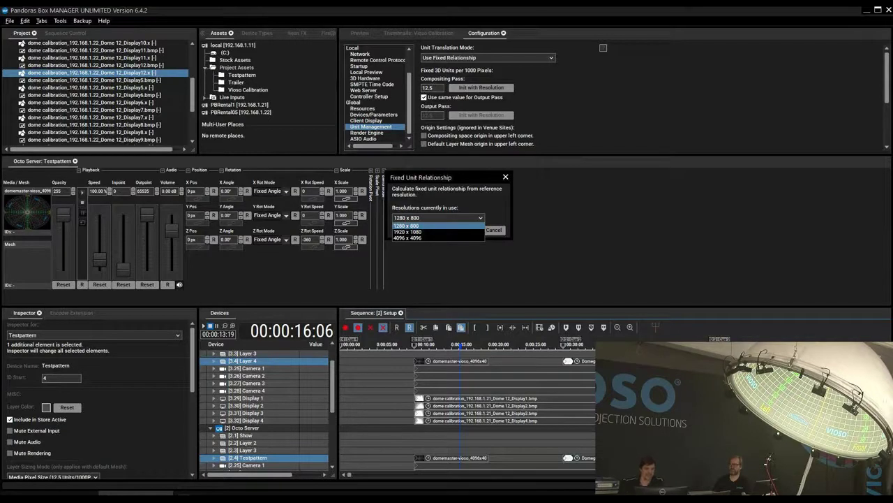
key("Escape")
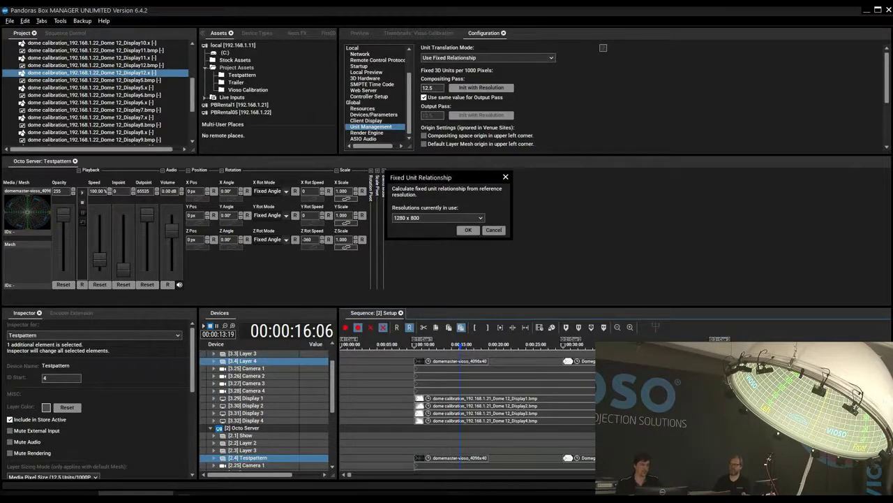
key("Escape")
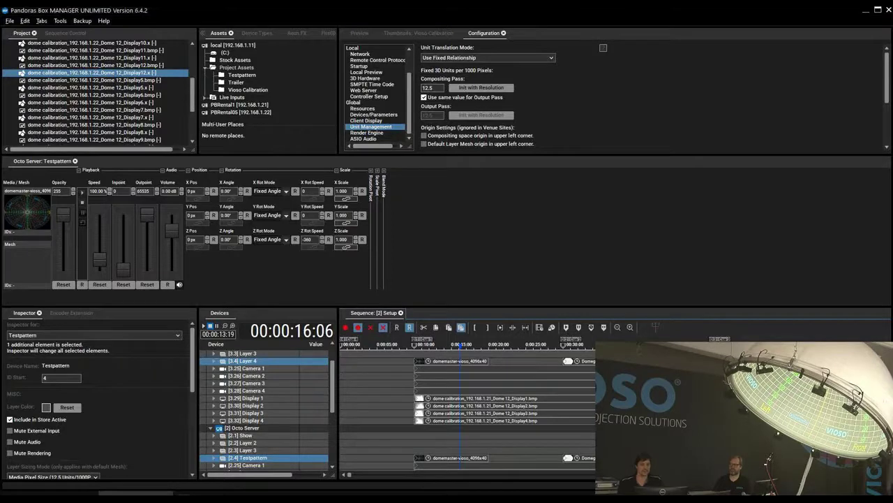
Open the Render Engine configuration for the Quad Server and review its subdivision and output assignments
left_click(366, 132)
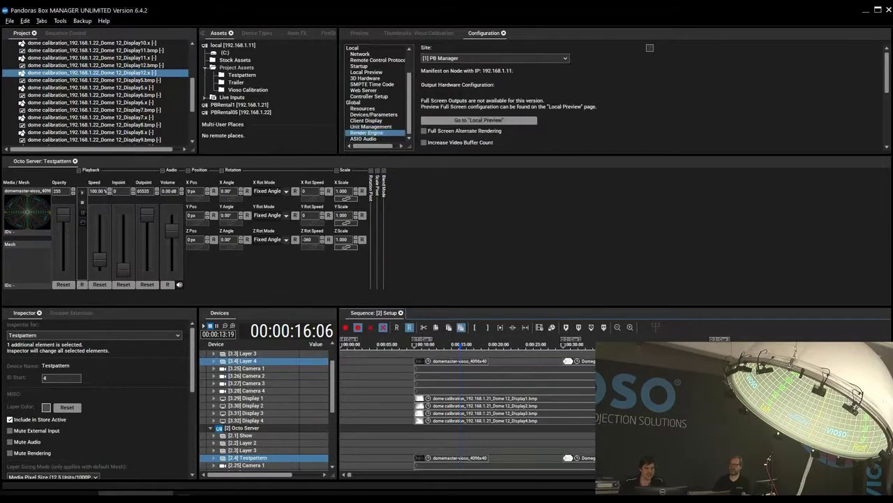
left_click(494, 58)
left_click(426, 72)
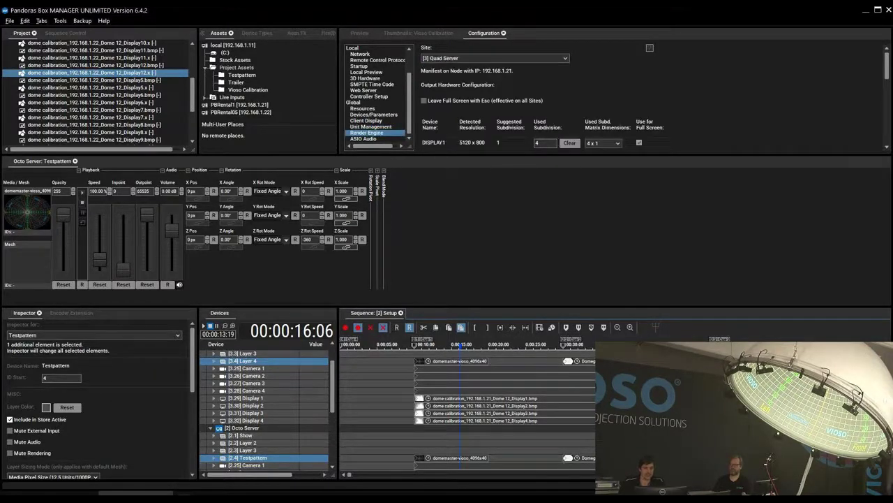
scroll(614, 98, "down", 3)
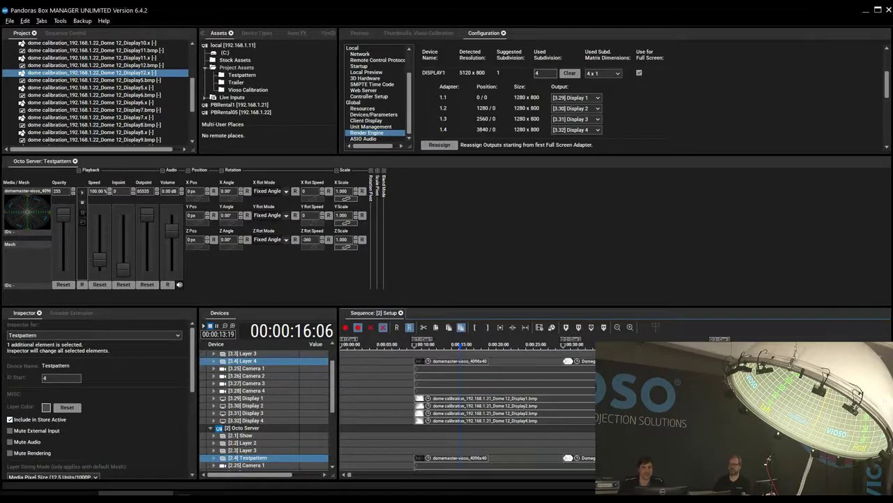
Switch the Render Engine configuration to the Octo Server site and review its subdivision matrix and display outputs
scroll(549, 150, "up", 5)
left_click(495, 58)
left_click(495, 79)
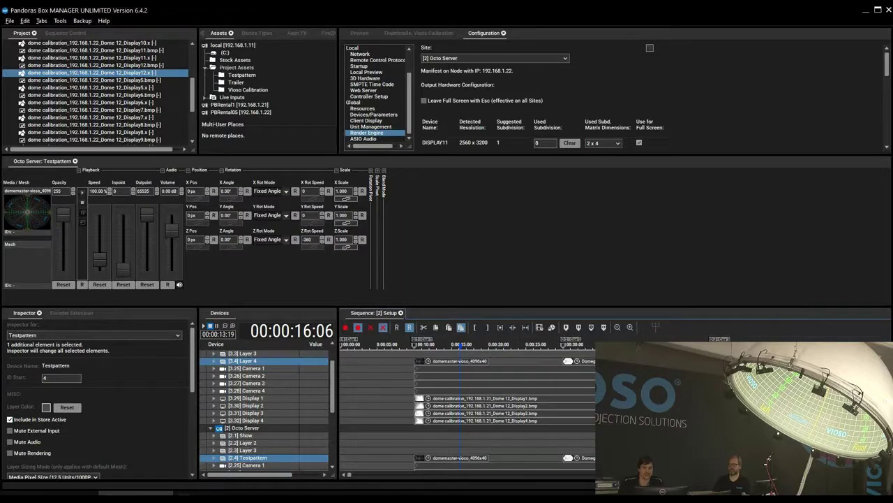
scroll(549, 97, "down", 5)
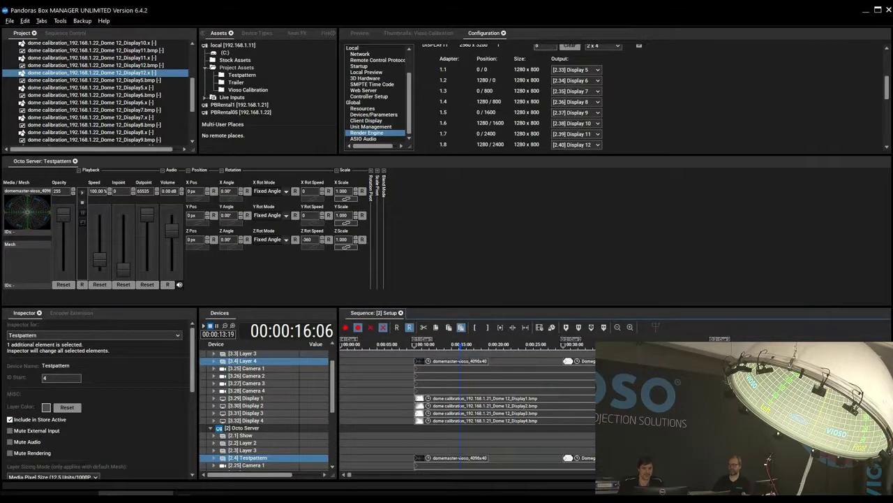
scroll(549, 98, "up", 3)
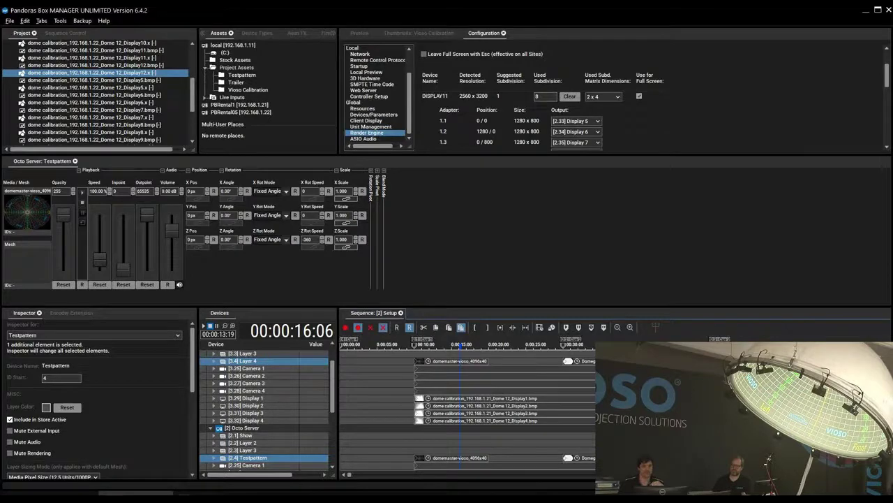
Show the 3D preview through All Cameras and view the whole test pattern layer with the camera frustums
left_click(360, 32)
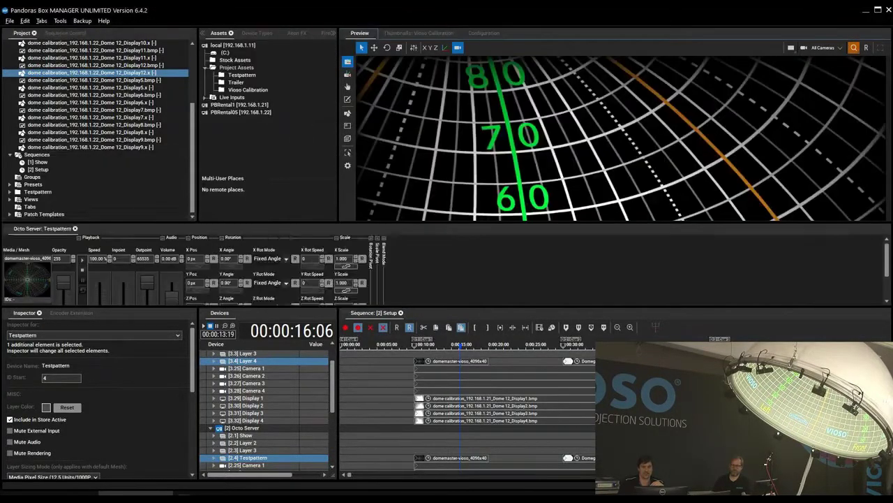
scroll(621, 138, "down", 3)
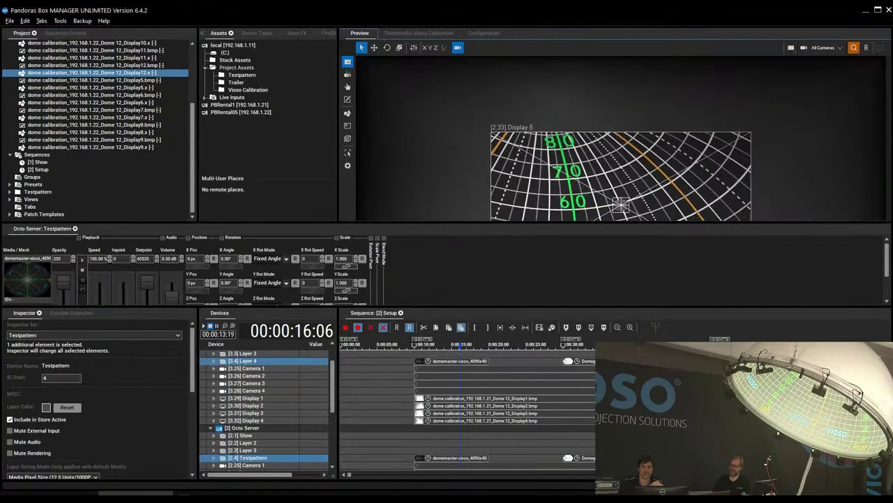
left_click(825, 48)
left_click(829, 59)
middle_click_drag(612, 173, 594, 133)
scroll(621, 138, "down", 4)
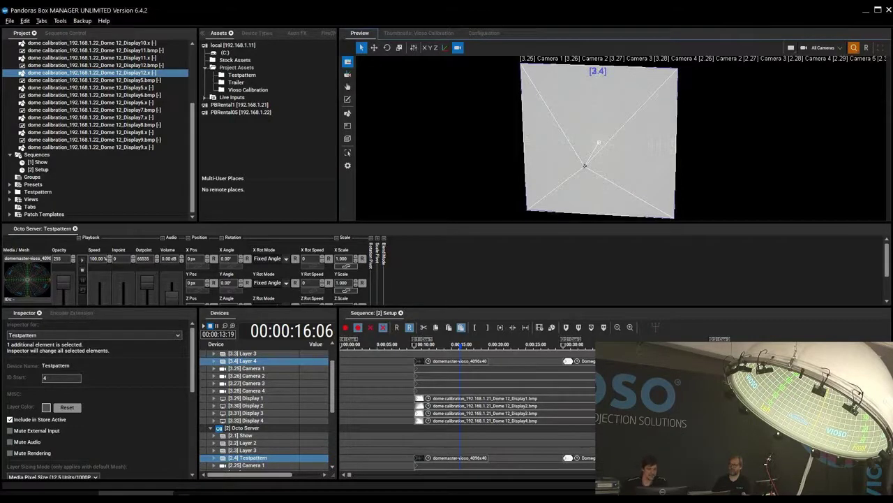
Select the Quad Server's Camera 1 and inspect its aspect ratio and composition render target size
left_click(252, 367)
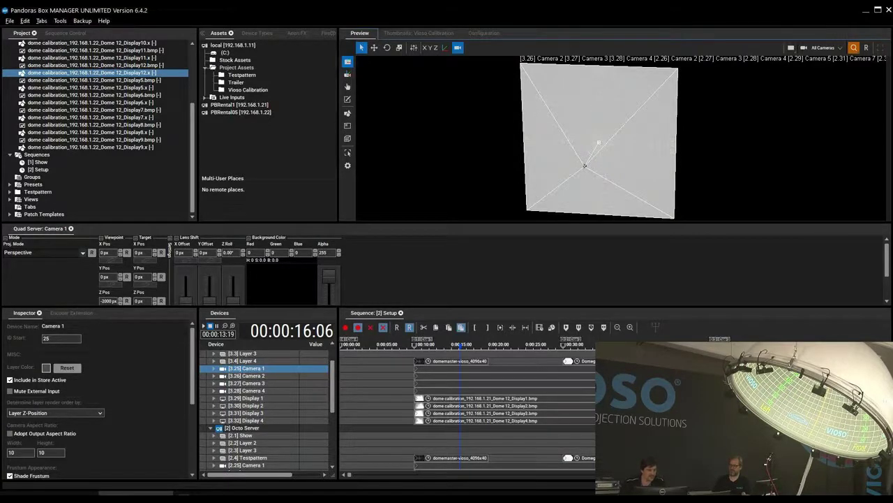
left_click_drag(247, 305, 247, 240)
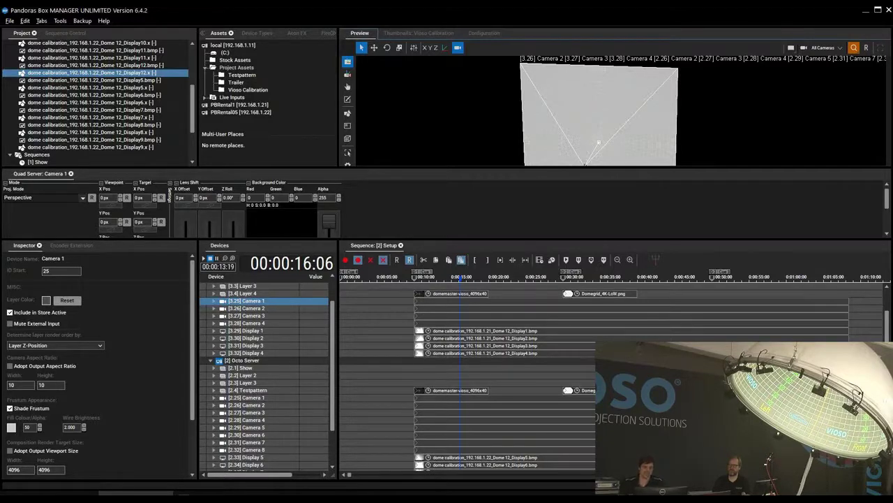
scroll(97, 363, "down", 3)
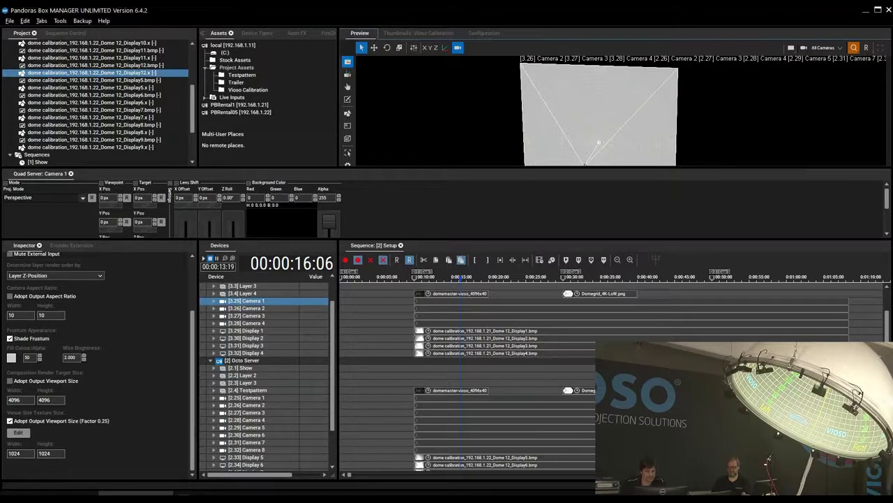
Select the Quad Server's Display 3 and vary its opacity to identify its projection on the dome
scroll(265, 370, "down", 2)
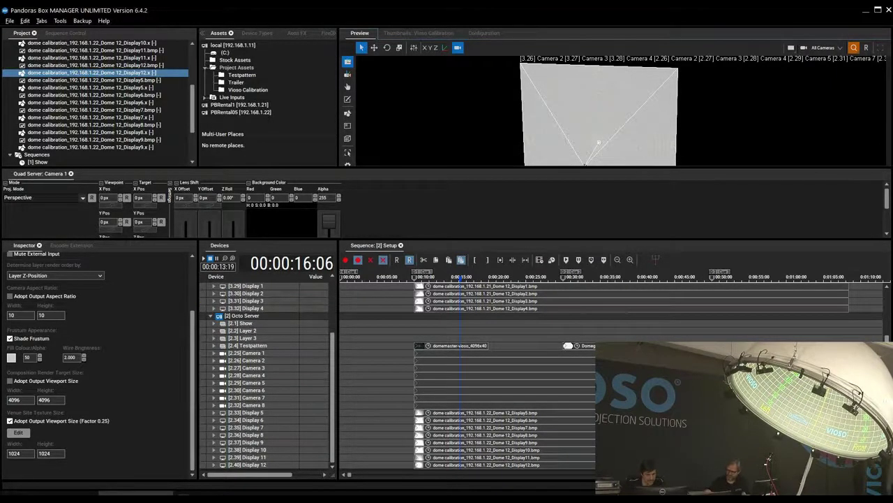
left_click(247, 300)
left_click_drag(114, 223, 114, 223)
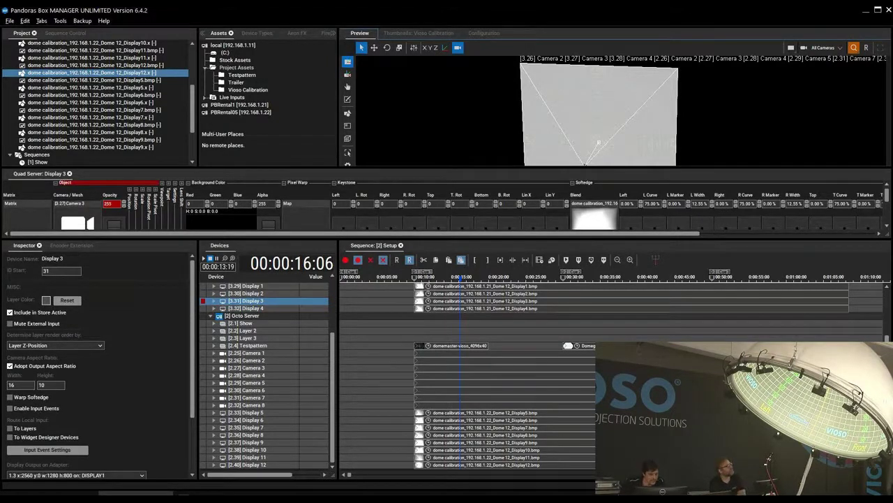
Try Adopt Output Viewport Size on the Quad Server's Camera 3, then restore its composition render target to 4096 x 4096
scroll(263, 374, "up", 2)
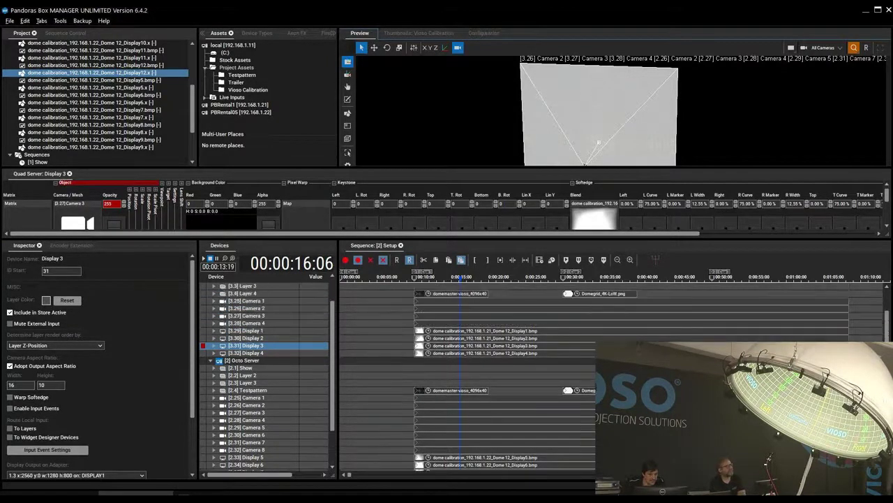
left_click(248, 315)
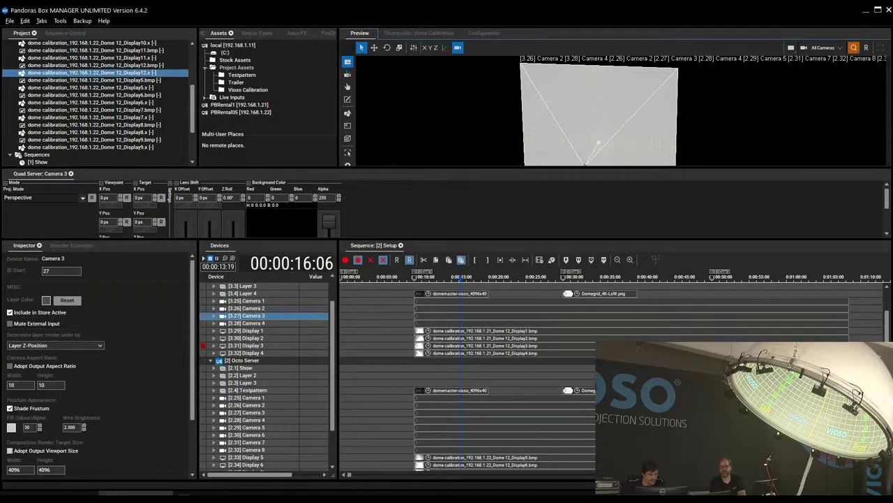
left_click(9, 451)
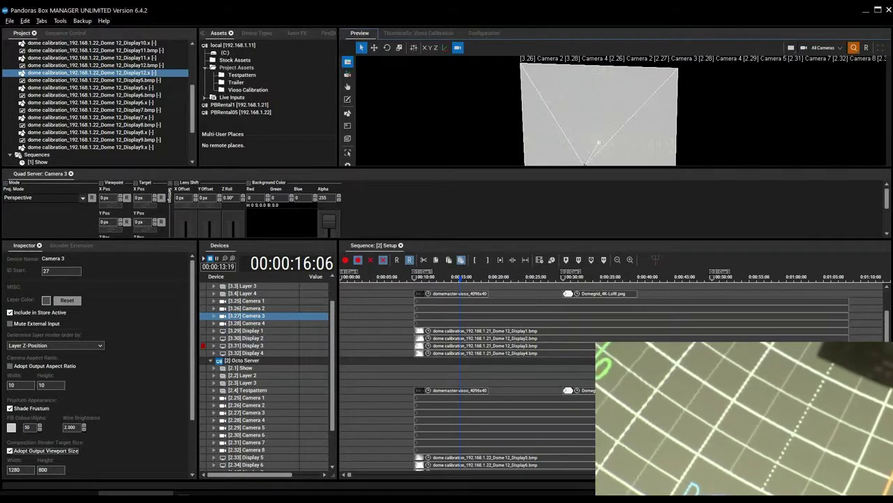
key("Tab")
type("4096")
key("Tab")
type("4096")
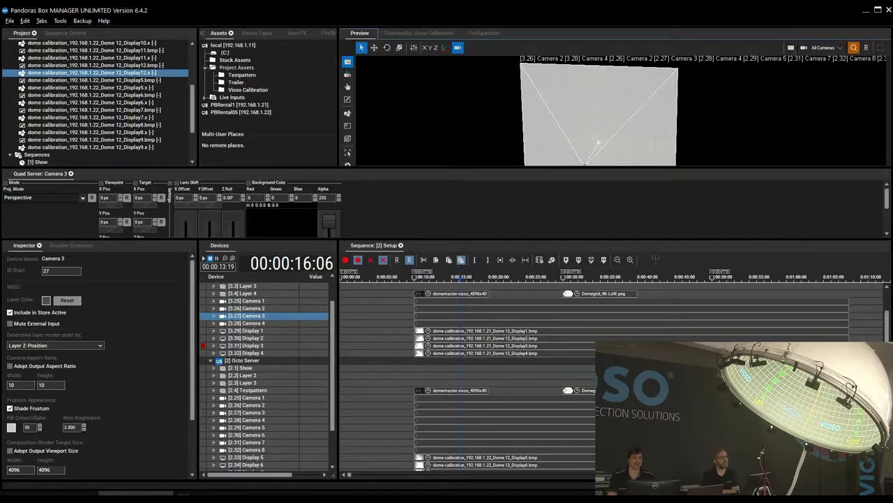
Enlarge the device parameter area, deselect Camera 3, and move the Setup sequence's play position to 00:00:25:12
left_click_drag(655, 259, 655, 345)
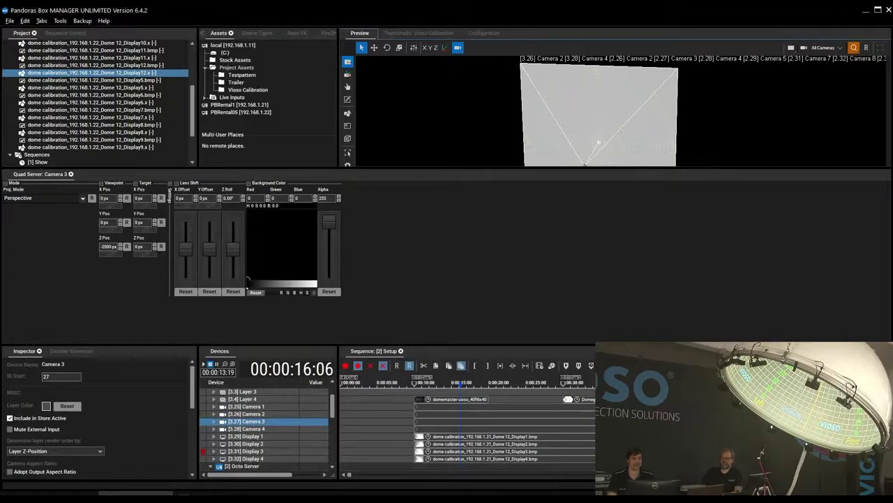
key("Escape")
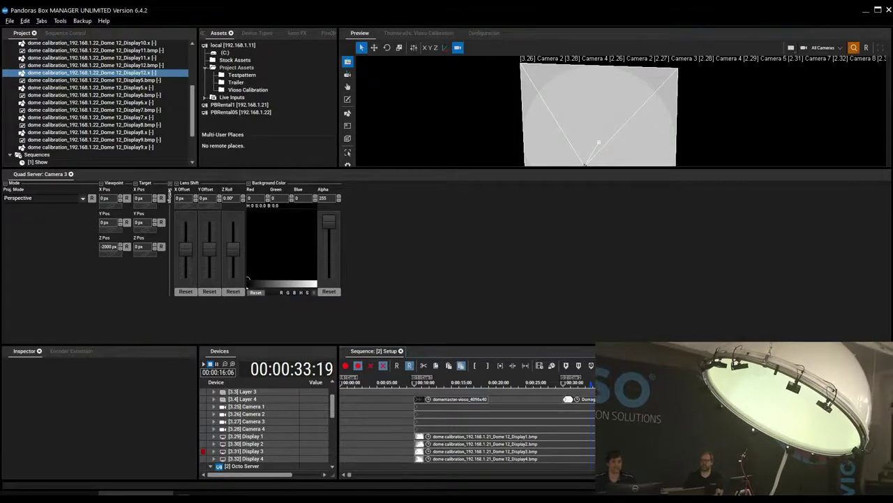
left_click(529, 383)
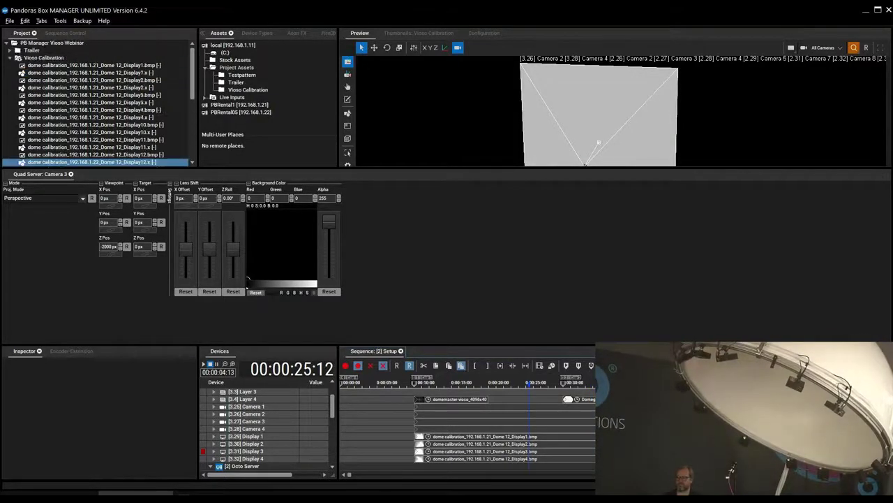
Collapse the Vioso Calibration folder, then open the Show sequence and play its trailer on the dome
left_click(10, 57)
key("Down")
key("Down")
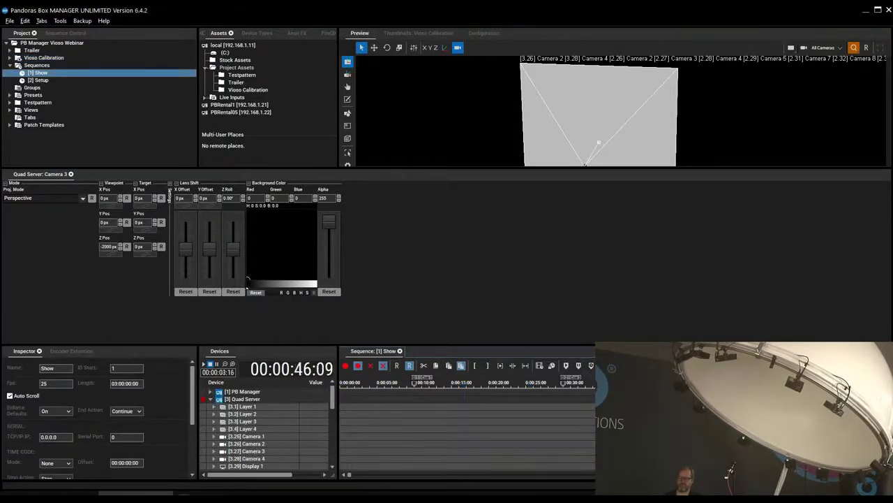
key("space")
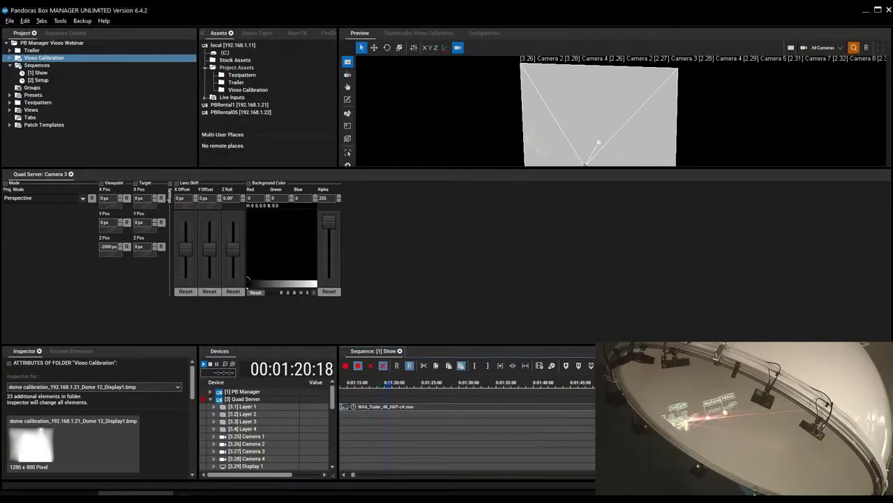
Reopen the Setup sequence and move its play position to the domemaster test pattern at 00:00:15:20
left_click_drag(447, 345, 447, 298)
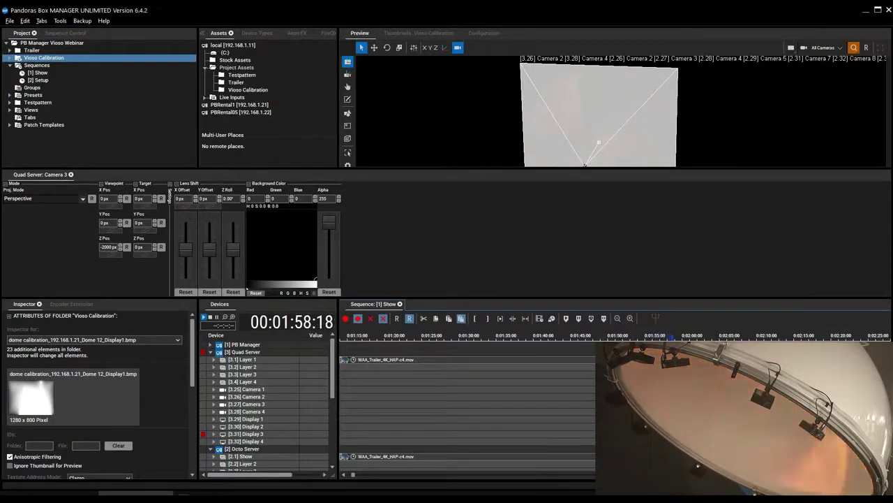
double_click(41, 79)
left_click(392, 336)
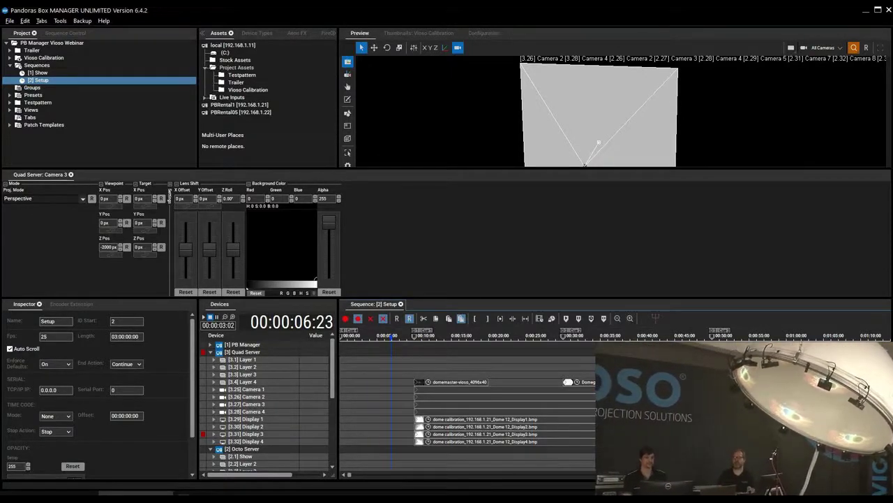
key("ctrl+Right")
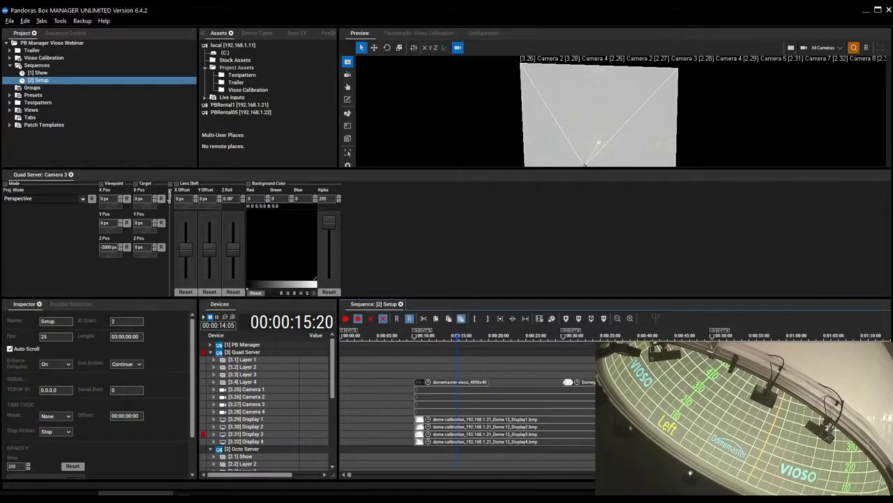
Select the Quad Server's Displays 1 to 4 together and switch their softedge Warped option on and off to compare the blending
left_click(253, 389)
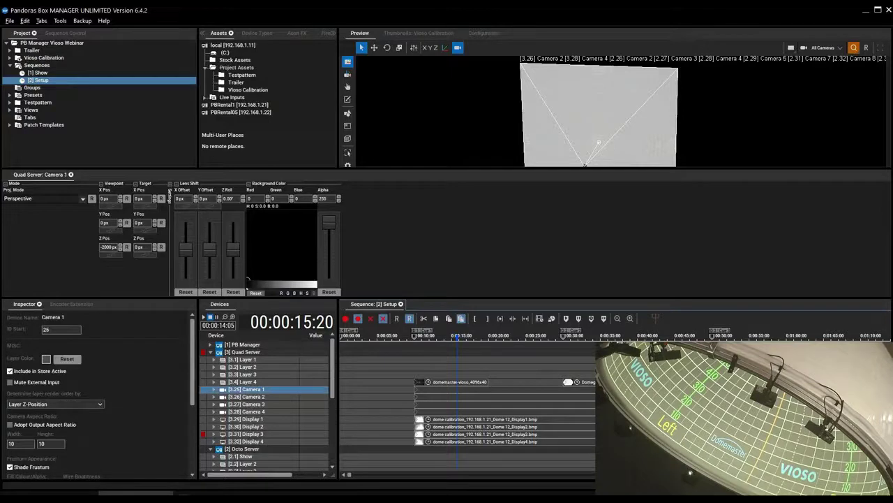
left_click(252, 419)
left_click(252, 441, "shift")
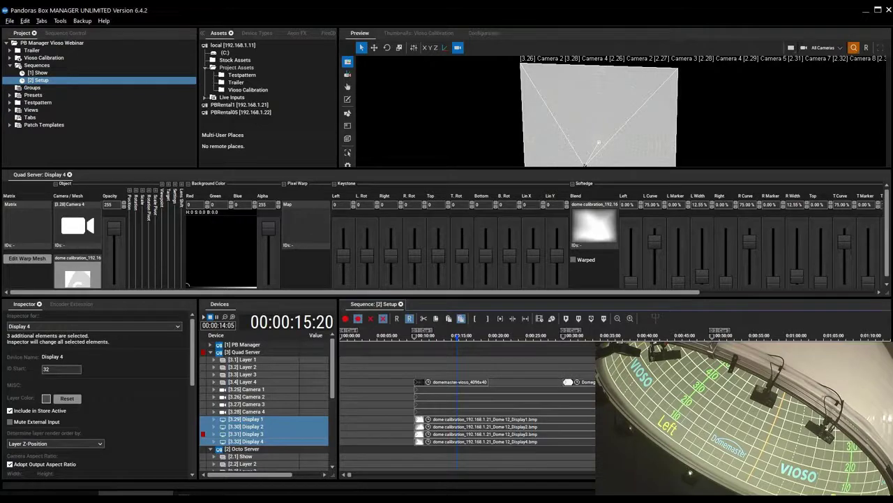
left_click(573, 259)
left_click(573, 259)
left_click(572, 259)
left_click(573, 259)
left_click(573, 259)
left_click(573, 259)
left_click(573, 259)
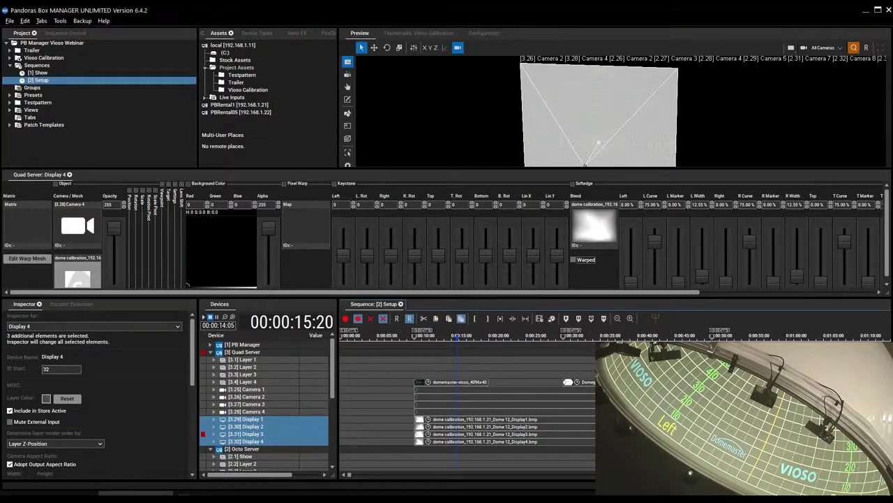